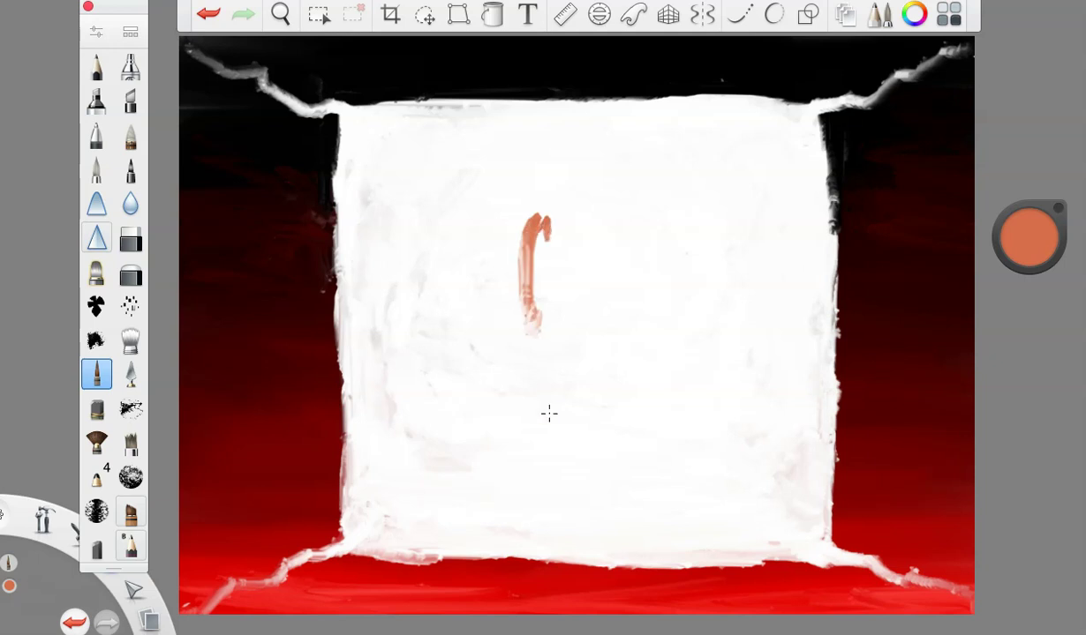
Paint an orange oval head outline on the white area and streak its interior with vertical strokes.
mouse_move(591, 233)
mouse_down()
mouse_move(624, 243)
mouse_move(639, 408)
mouse_up()
drag(646, 223, 656, 381)
mouse_move(656, 381)
mouse_down()
mouse_move(643, 205)
mouse_move(676, 384)
mouse_up()
mouse_move(652, 205)
mouse_down()
mouse_move(681, 327)
mouse_move(678, 433)
mouse_up()
mouse_move(678, 433)
mouse_down()
mouse_move(633, 199)
mouse_move(599, 188)
mouse_move(617, 207)
mouse_move(542, 183)
mouse_move(504, 204)
mouse_move(589, 170)
mouse_move(671, 231)
mouse_up()
mouse_move(617, 179)
mouse_down()
mouse_move(515, 224)
mouse_move(503, 286)
mouse_move(513, 188)
mouse_move(489, 371)
mouse_up()
click(201, 17)
mouse_move(501, 287)
mouse_down()
mouse_move(535, 421)
mouse_move(572, 214)
mouse_move(535, 205)
mouse_move(542, 245)
mouse_up()
mouse_move(593, 192)
mouse_down()
mouse_move(594, 314)
mouse_move(569, 350)
mouse_up()
drag(556, 254, 523, 413)
drag(529, 309, 502, 386)
drag(510, 234, 481, 393)
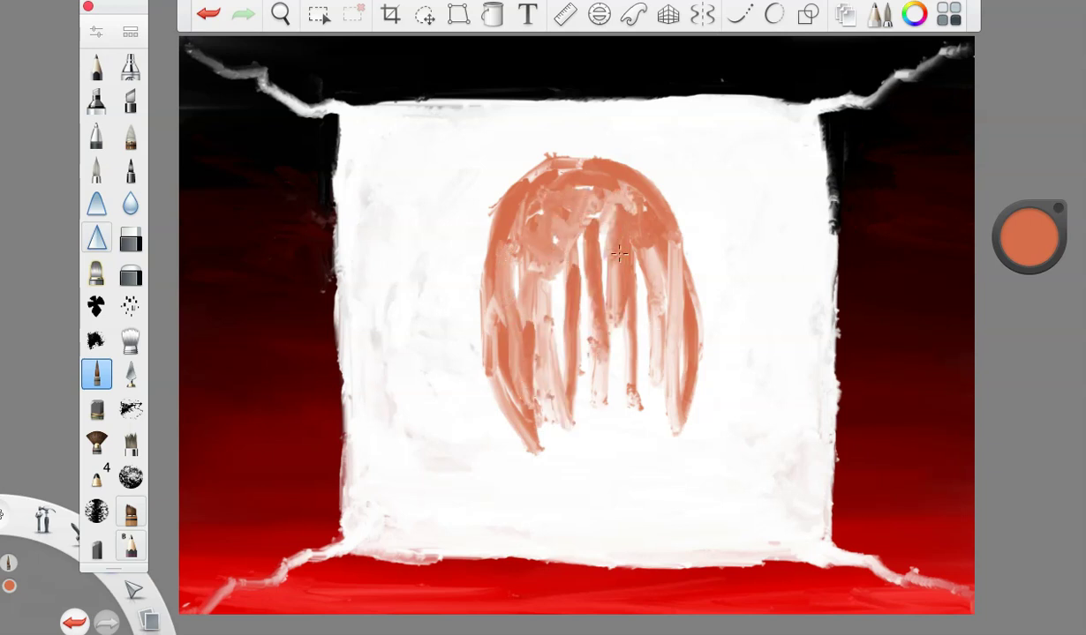
drag(664, 447, 576, 482)
drag(528, 430, 590, 480)
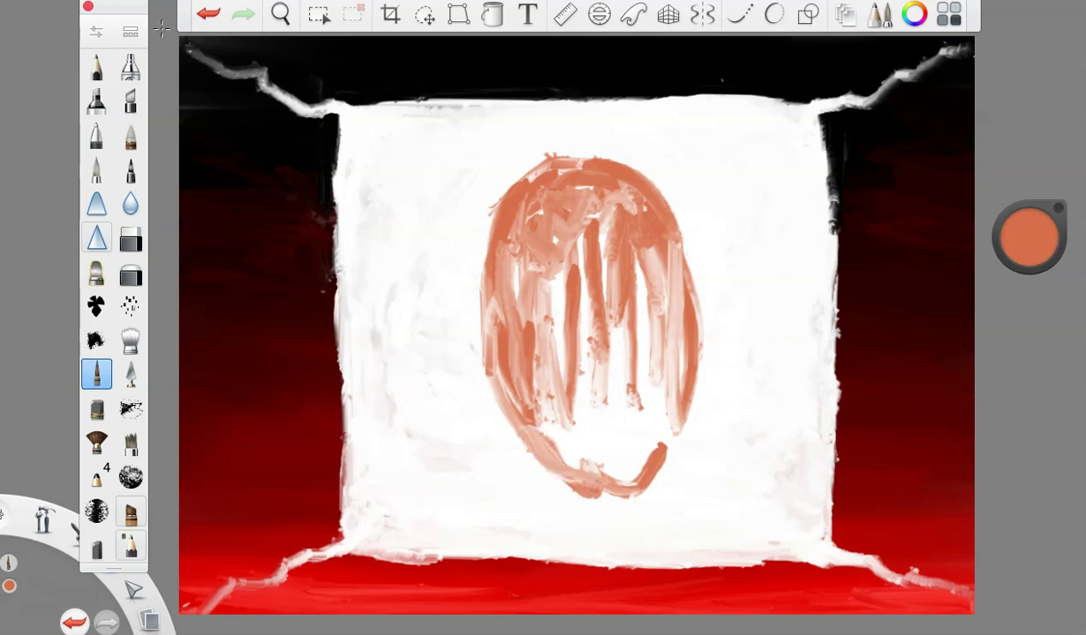
click(209, 14)
click(209, 14)
Paint the chin, the two sides of the neck and a curved neckline below the oval in orange.
drag(670, 425, 540, 455)
mouse_move(499, 402)
mouse_down()
mouse_move(529, 461)
mouse_move(518, 519)
mouse_up()
mouse_move(668, 505)
mouse_down()
mouse_move(657, 453)
mouse_move(670, 531)
mouse_up()
mouse_move(484, 371)
mouse_down()
mouse_move(547, 450)
mouse_move(609, 490)
mouse_up()
mouse_move(577, 479)
mouse_down()
mouse_move(661, 371)
mouse_move(663, 263)
mouse_up()
drag(527, 477, 505, 530)
mouse_move(664, 528)
mouse_down()
mouse_move(519, 544)
mouse_move(505, 523)
mouse_up()
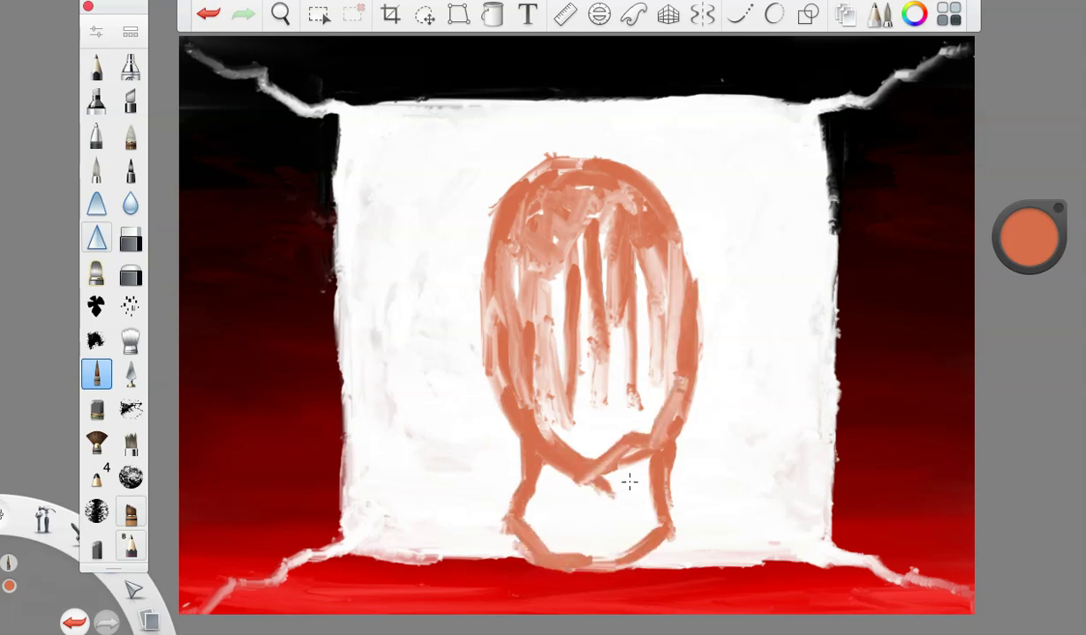
Fill in more of the head's interior with long orange vertical strokes.
drag(553, 187, 530, 408)
drag(525, 278, 520, 408)
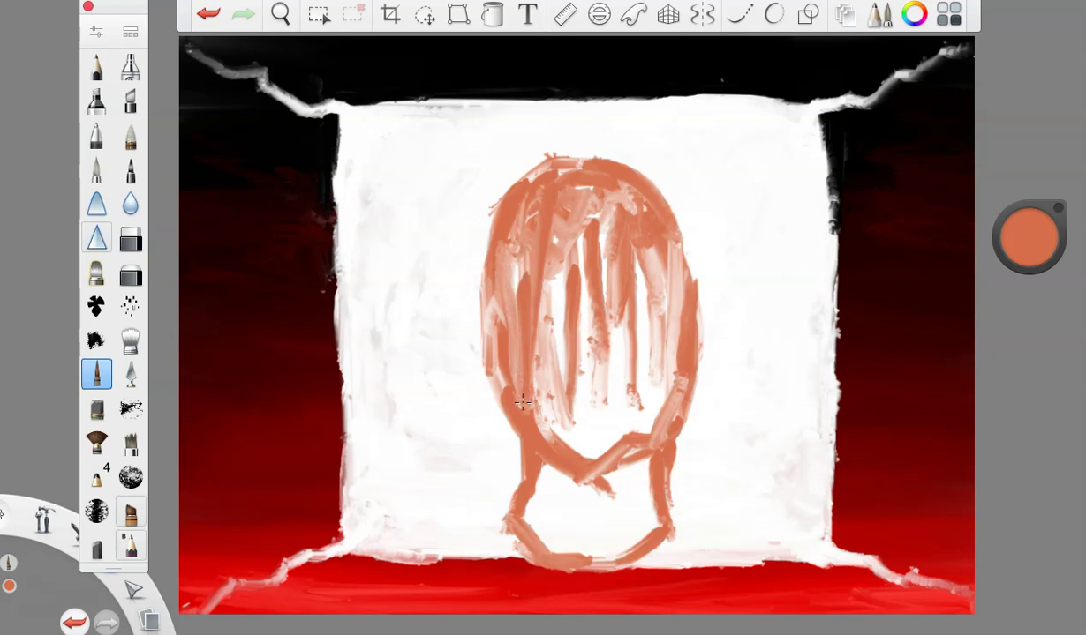
drag(507, 225, 490, 384)
drag(568, 270, 583, 399)
drag(630, 199, 613, 309)
mouse_move(649, 275)
mouse_down()
mouse_move(634, 403)
mouse_move(626, 430)
mouse_move(584, 440)
mouse_up()
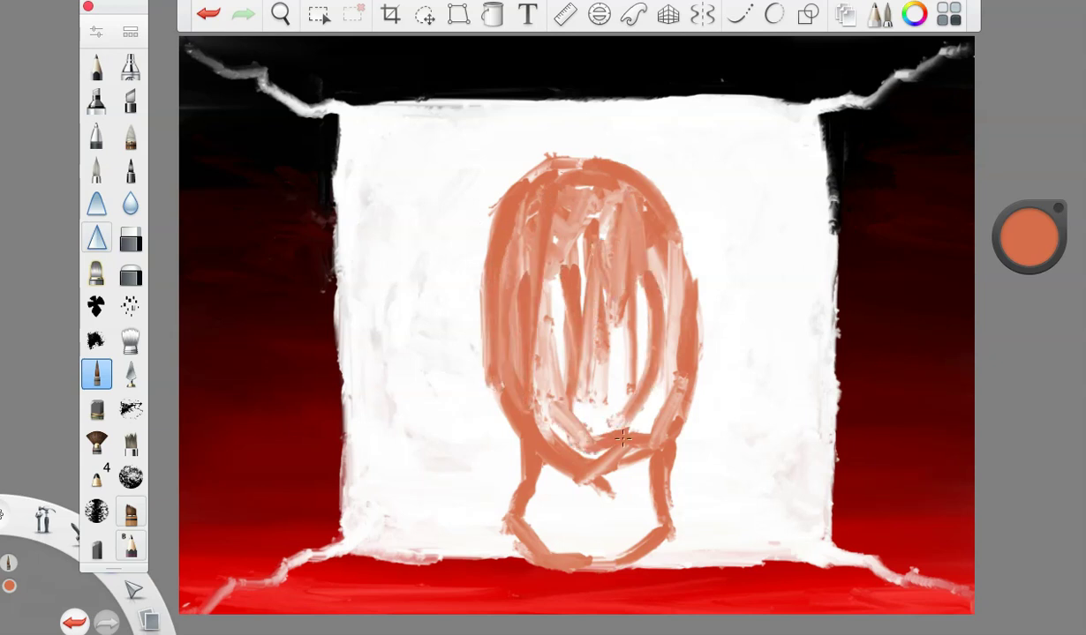
Darken the paint to burnt orange and paint a thick oval face contour inside the head.
drag(1038, 234, 985, 318)
mouse_move(564, 176)
mouse_down()
mouse_move(658, 291)
mouse_move(667, 369)
mouse_move(534, 426)
mouse_move(485, 322)
mouse_move(533, 226)
mouse_up()
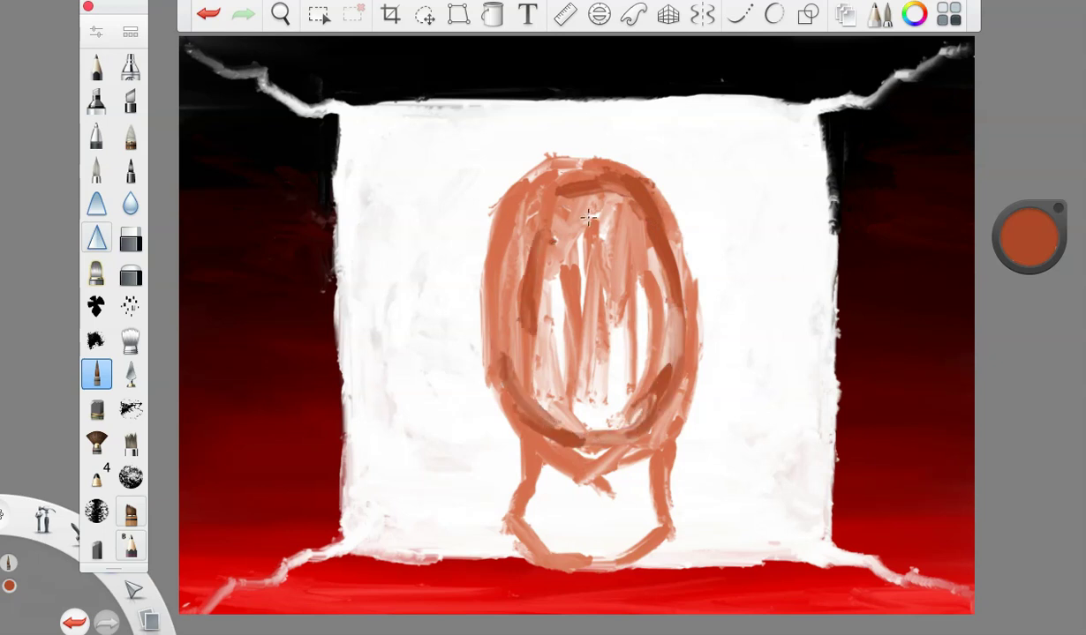
mouse_move(619, 205)
mouse_down()
mouse_move(523, 169)
mouse_move(484, 319)
mouse_move(500, 388)
mouse_move(662, 327)
mouse_move(582, 441)
mouse_move(530, 432)
mouse_move(494, 388)
mouse_up()
mouse_move(536, 205)
mouse_down()
mouse_move(662, 249)
mouse_move(640, 199)
mouse_move(552, 165)
mouse_move(517, 209)
mouse_up()
mouse_move(580, 188)
mouse_down()
mouse_move(629, 230)
mouse_move(660, 314)
mouse_move(651, 404)
mouse_move(621, 429)
mouse_up()
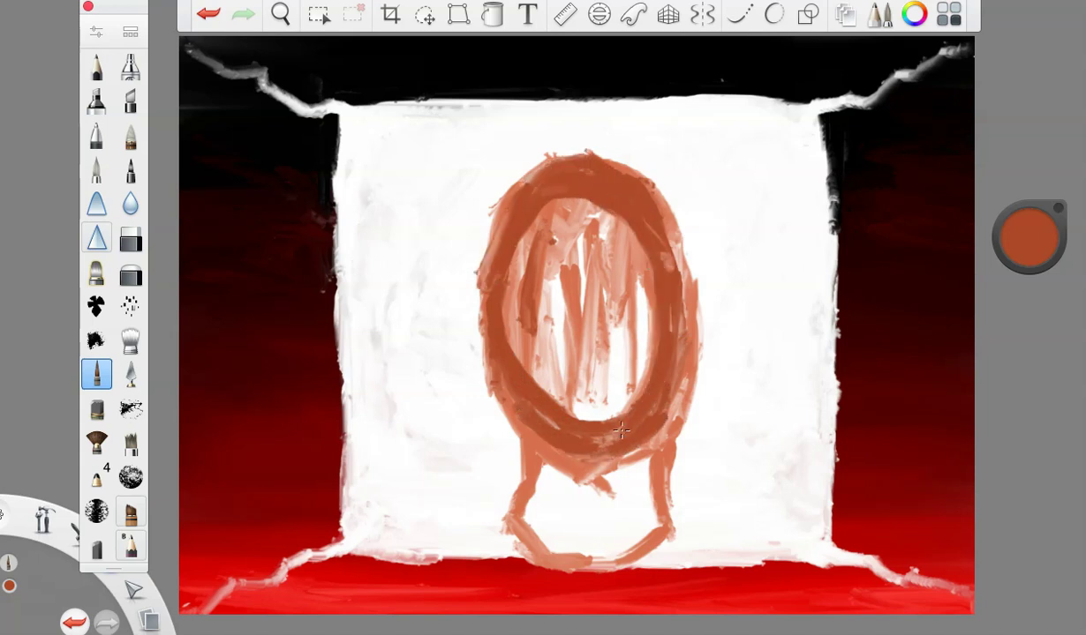
drag(552, 203, 509, 347)
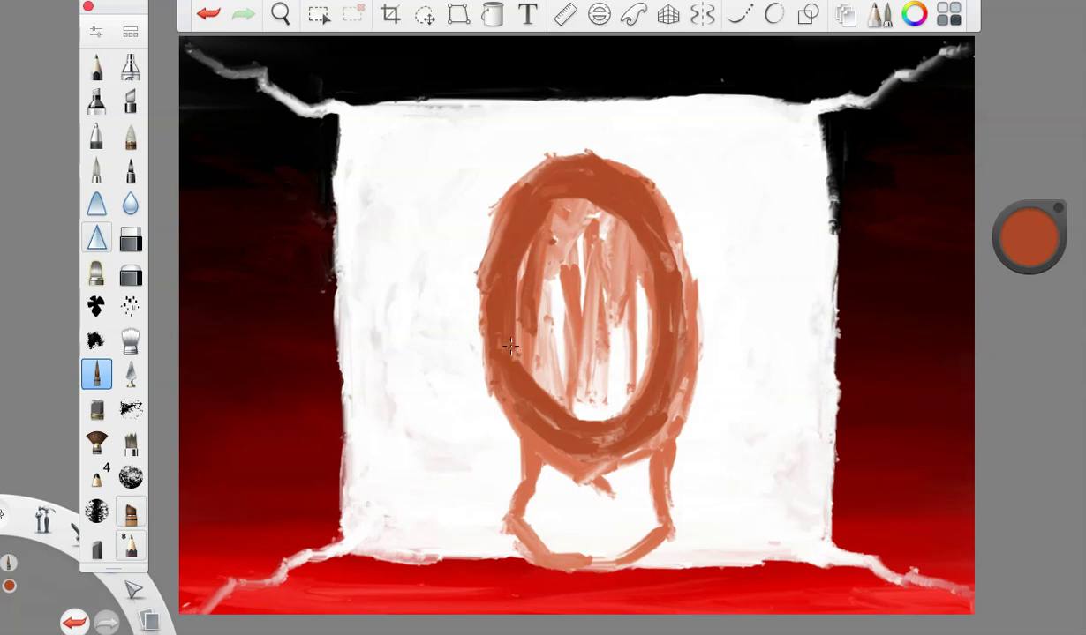
Paint a vertical centre line and a horizontal eye line across the face in burnt orange.
drag(545, 187, 573, 414)
mouse_move(494, 300)
mouse_down()
mouse_move(640, 306)
mouse_move(559, 322)
mouse_move(500, 320)
mouse_move(650, 307)
mouse_up()
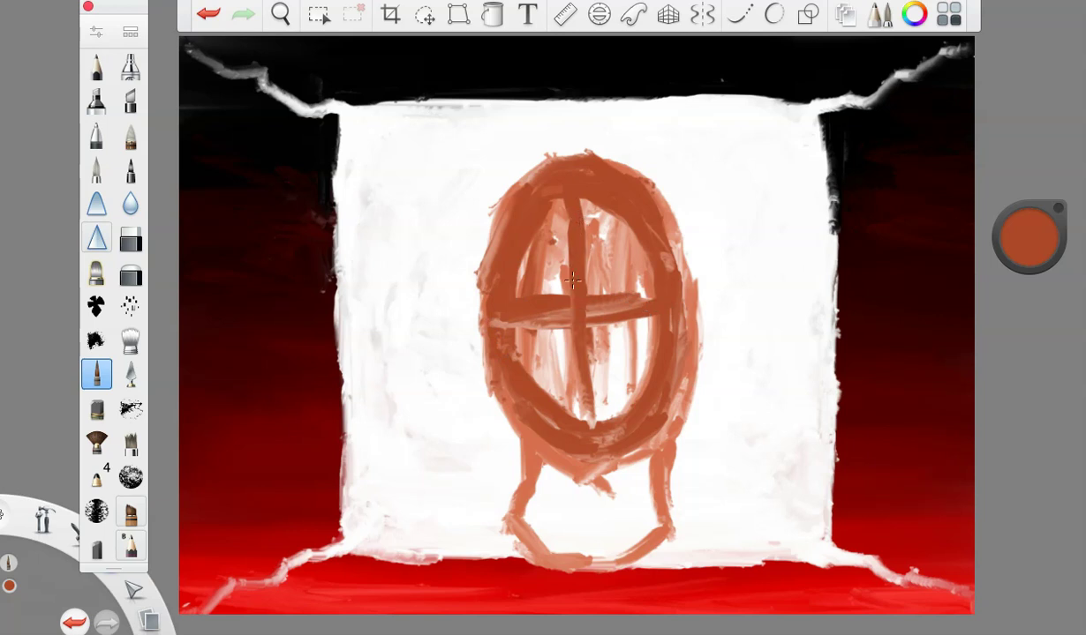
drag(574, 309, 531, 407)
drag(548, 300, 659, 304)
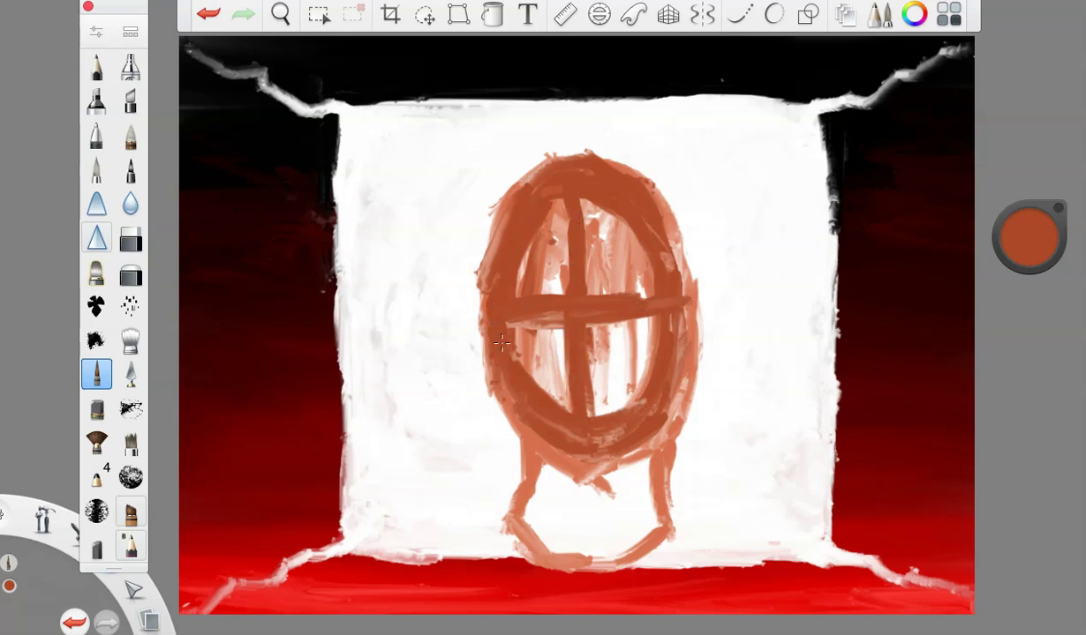
Paint a larger burnt-orange outer contour around the face, extending down both sides to the neck.
drag(587, 159, 622, 187)
mouse_move(511, 441)
mouse_down()
mouse_move(532, 418)
mouse_move(536, 467)
mouse_move(575, 560)
mouse_move(655, 441)
mouse_move(645, 527)
mouse_move(697, 332)
mouse_move(677, 221)
mouse_up()
mouse_move(526, 487)
mouse_down()
mouse_move(454, 366)
mouse_move(459, 353)
mouse_move(494, 468)
mouse_move(496, 237)
mouse_move(473, 353)
mouse_up()
mouse_move(681, 221)
mouse_down()
mouse_move(693, 344)
mouse_move(672, 439)
mouse_up()
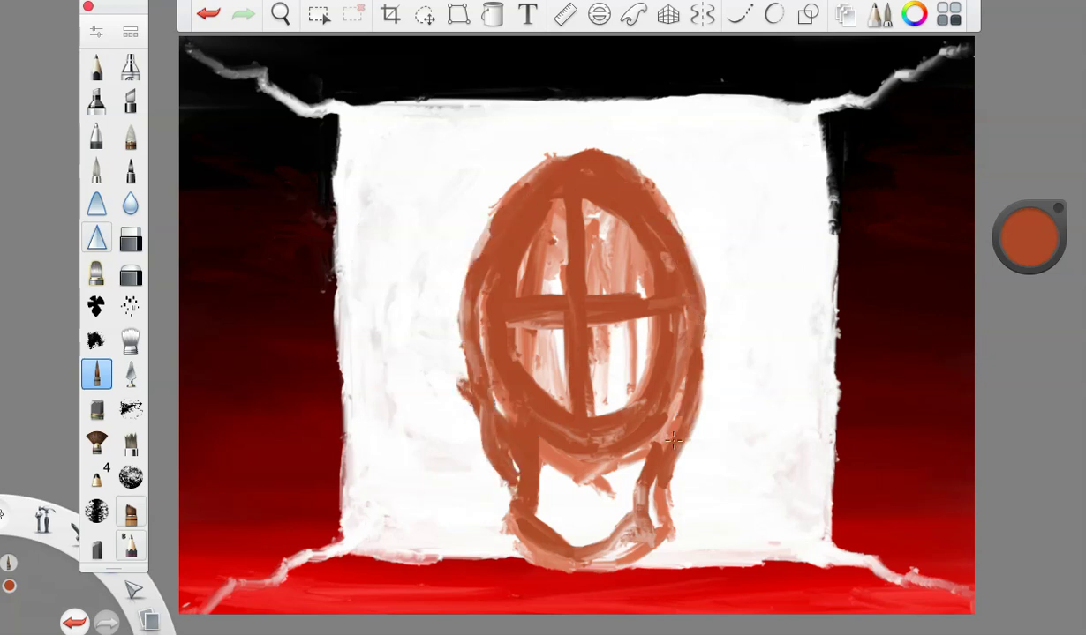
mouse_move(567, 157)
mouse_down()
mouse_move(469, 244)
mouse_move(476, 316)
mouse_move(450, 267)
mouse_up()
mouse_move(516, 159)
mouse_down()
mouse_move(472, 202)
mouse_move(496, 187)
mouse_up()
mouse_move(579, 137)
mouse_down()
mouse_move(607, 138)
mouse_move(657, 178)
mouse_move(689, 239)
mouse_move(684, 311)
mouse_up()
Paint the face's centre line and the left face and head contours in dark brown with a smaller brush.
drag(1050, 204, 1024, 388)
mouse_move(554, 132)
mouse_down()
mouse_move(584, 319)
mouse_move(578, 390)
mouse_up()
click(94, 35)
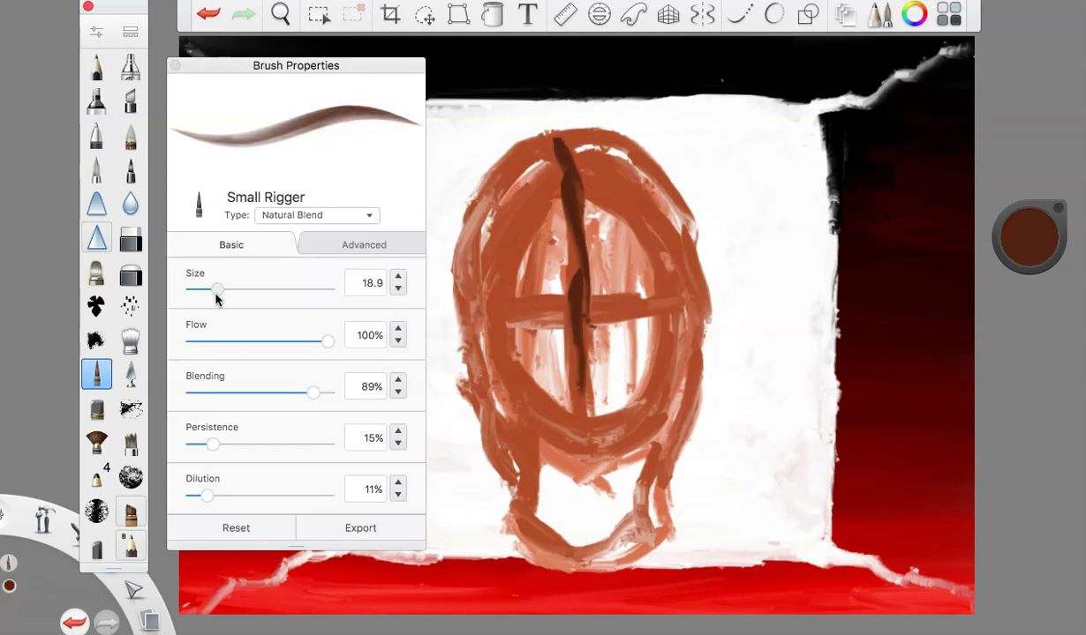
click(174, 67)
mouse_move(554, 248)
mouse_down()
mouse_move(570, 419)
mouse_move(463, 335)
mouse_move(468, 234)
mouse_move(516, 219)
mouse_move(468, 194)
mouse_move(451, 335)
mouse_move(500, 460)
mouse_up()
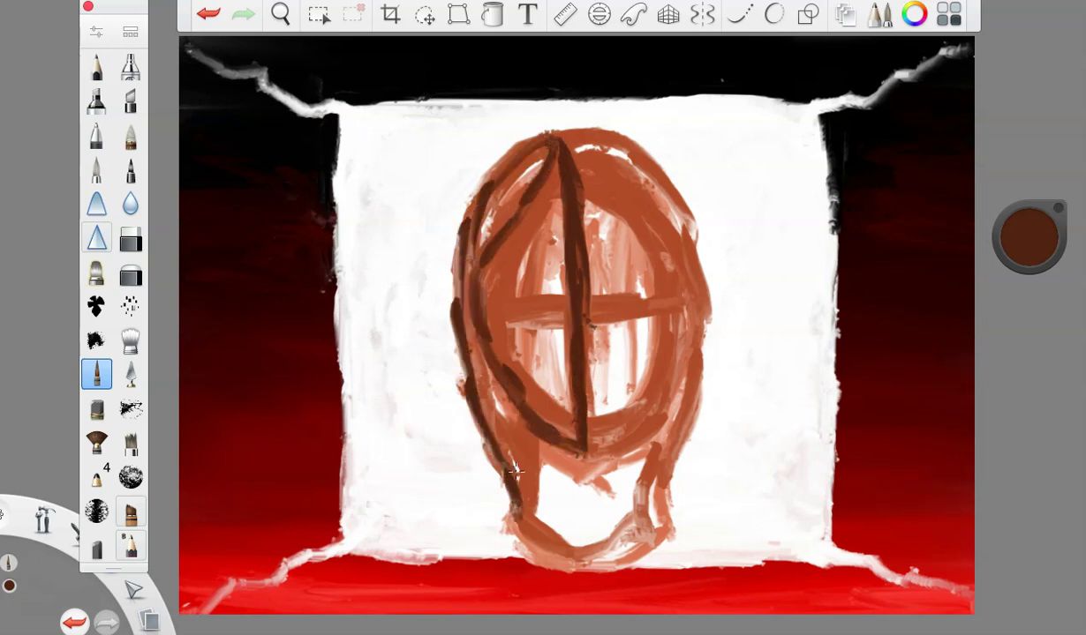
Reinforce the face's cross guidelines and outline the right face and head contours in dark brown.
drag(580, 280, 586, 441)
mouse_move(509, 315)
mouse_down()
mouse_move(604, 309)
mouse_move(496, 314)
mouse_up()
mouse_move(571, 325)
mouse_down()
mouse_move(636, 371)
mouse_move(649, 401)
mouse_move(525, 442)
mouse_up()
mouse_move(555, 154)
mouse_down()
mouse_move(620, 146)
mouse_move(664, 267)
mouse_move(664, 479)
mouse_up()
mouse_move(592, 236)
mouse_down()
mouse_move(618, 196)
mouse_move(640, 309)
mouse_move(607, 174)
mouse_move(648, 213)
mouse_up()
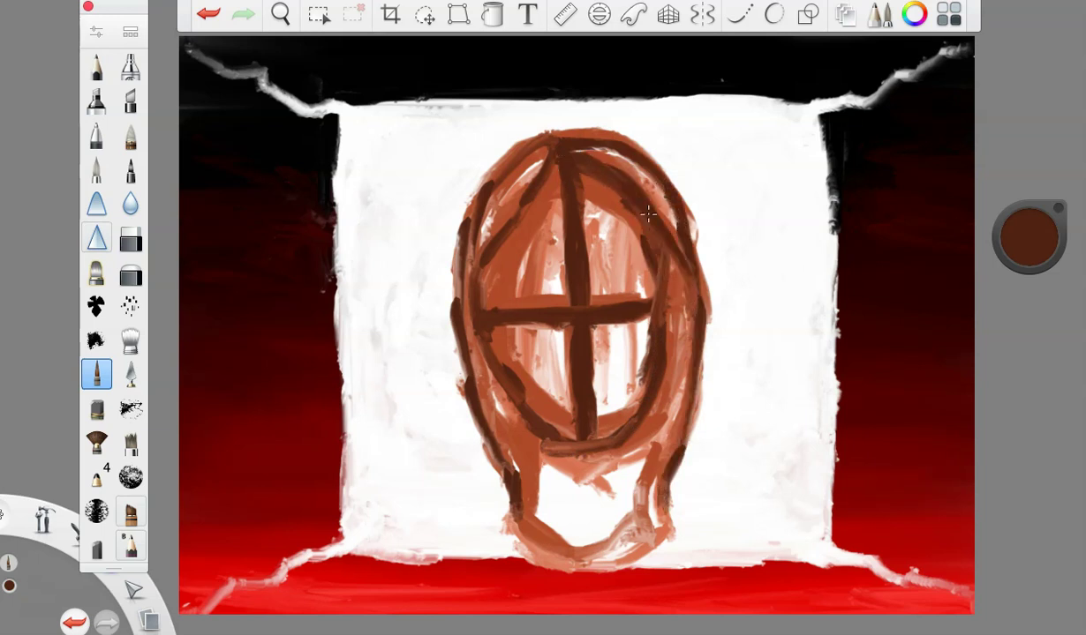
Outline the jaw, the sides of the neck and the curved neckline in dark brown.
mouse_move(485, 366)
mouse_down()
mouse_move(607, 474)
mouse_move(677, 402)
mouse_up()
drag(637, 439, 681, 269)
drag(480, 323, 505, 504)
drag(530, 401, 512, 516)
drag(632, 404, 649, 531)
drag(639, 444, 656, 530)
mouse_move(507, 478)
mouse_down()
mouse_move(517, 522)
mouse_move(609, 578)
mouse_up()
drag(682, 511, 640, 547)
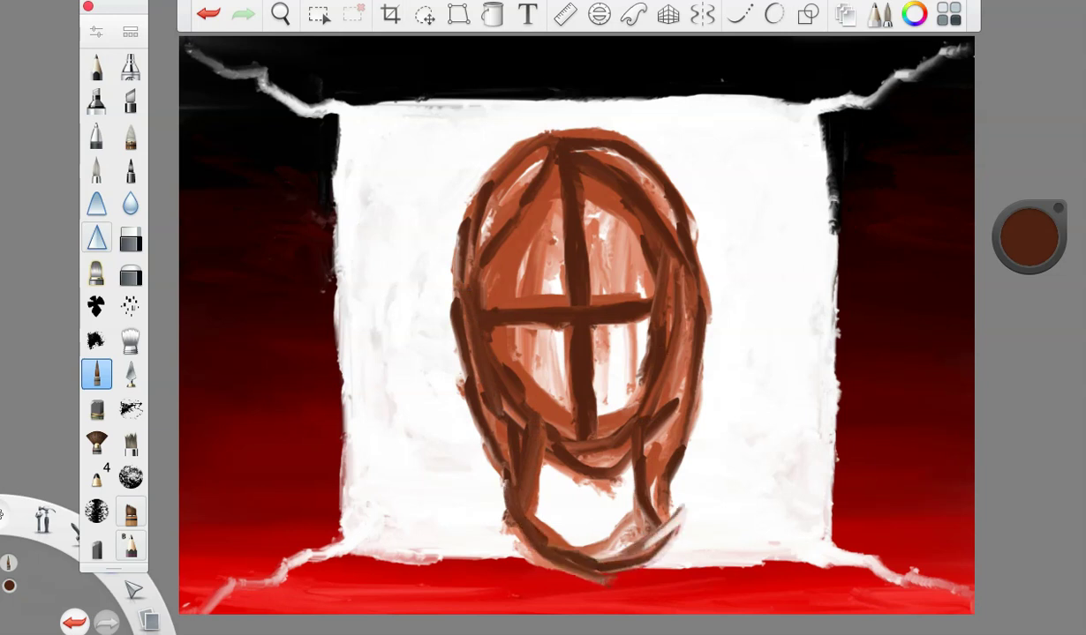
Retrace the centre line, the eye line and the left jaw in near-black.
drag(1016, 249, 1022, 292)
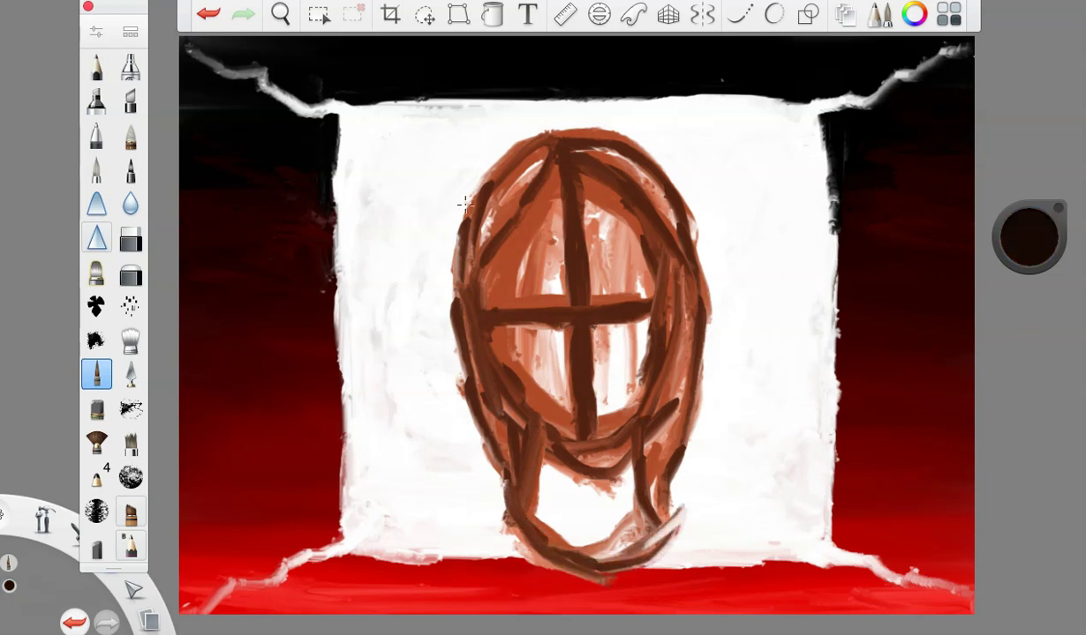
drag(559, 147, 568, 347)
click(217, 23)
drag(558, 226, 569, 334)
click(209, 14)
mouse_move(536, 202)
mouse_down()
mouse_move(572, 446)
mouse_move(509, 378)
mouse_up()
drag(490, 319, 653, 323)
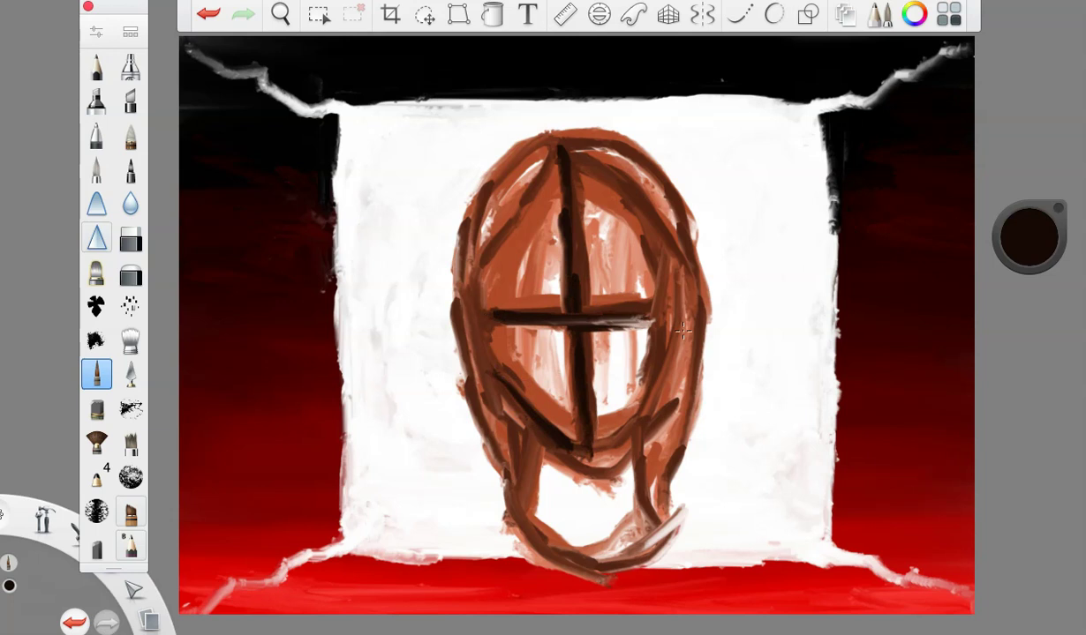
Enlarge the brush to 22.7 and fill the four sections of the face with dark reddish brown.
drag(1028, 236, 1039, 169)
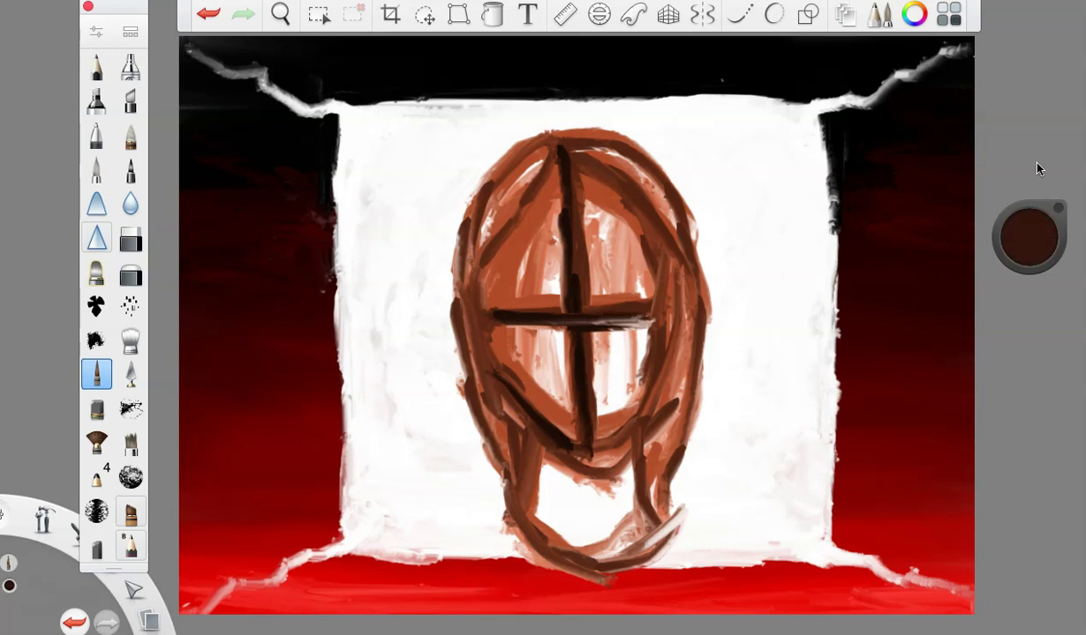
click(97, 29)
drag(213, 288, 221, 286)
mouse_move(544, 184)
mouse_down()
mouse_move(537, 287)
mouse_move(503, 293)
mouse_move(481, 283)
mouse_move(545, 224)
mouse_move(507, 218)
mouse_move(496, 268)
mouse_move(512, 190)
mouse_move(540, 173)
mouse_move(468, 220)
mouse_move(459, 269)
mouse_up()
mouse_move(561, 343)
mouse_down()
mouse_move(505, 335)
mouse_move(554, 340)
mouse_move(556, 411)
mouse_move(476, 340)
mouse_up()
mouse_move(611, 277)
mouse_down()
mouse_move(573, 251)
mouse_move(587, 177)
mouse_move(574, 247)
mouse_move(599, 302)
mouse_move(582, 239)
mouse_move(592, 181)
mouse_move(609, 265)
mouse_move(609, 152)
mouse_move(627, 255)
mouse_move(613, 300)
mouse_move(636, 221)
mouse_up()
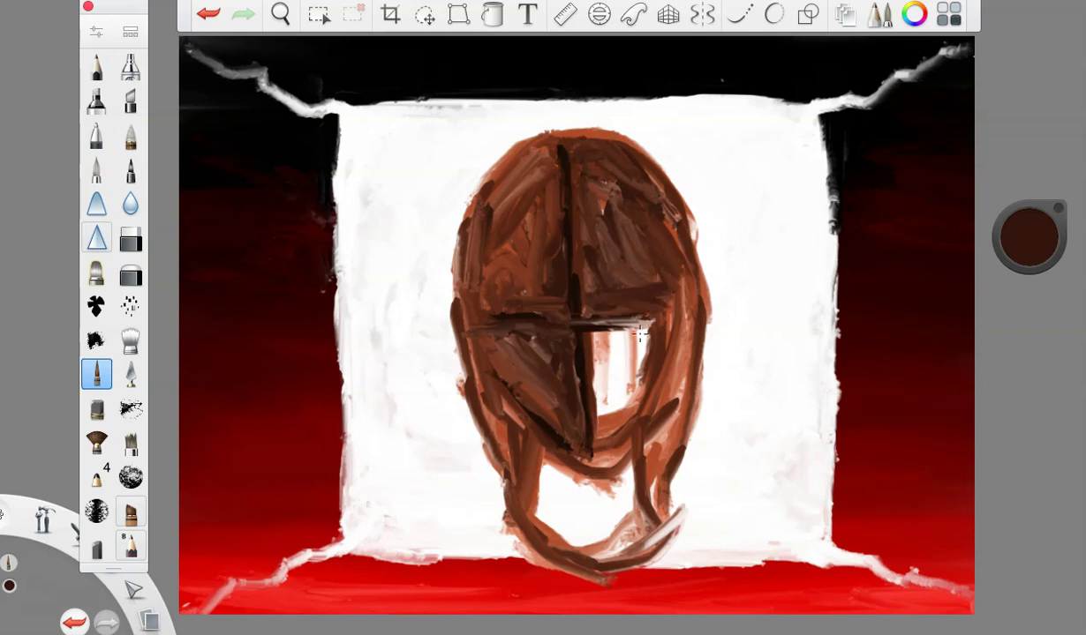
mouse_move(657, 346)
mouse_down()
mouse_move(578, 322)
mouse_move(582, 421)
mouse_move(622, 371)
mouse_move(600, 347)
mouse_move(635, 322)
mouse_move(586, 353)
mouse_move(583, 366)
mouse_move(611, 407)
mouse_move(642, 356)
mouse_up()
mouse_move(554, 147)
mouse_down()
mouse_move(505, 231)
mouse_move(540, 168)
mouse_up()
drag(495, 281, 516, 233)
click(208, 14)
click(200, 12)
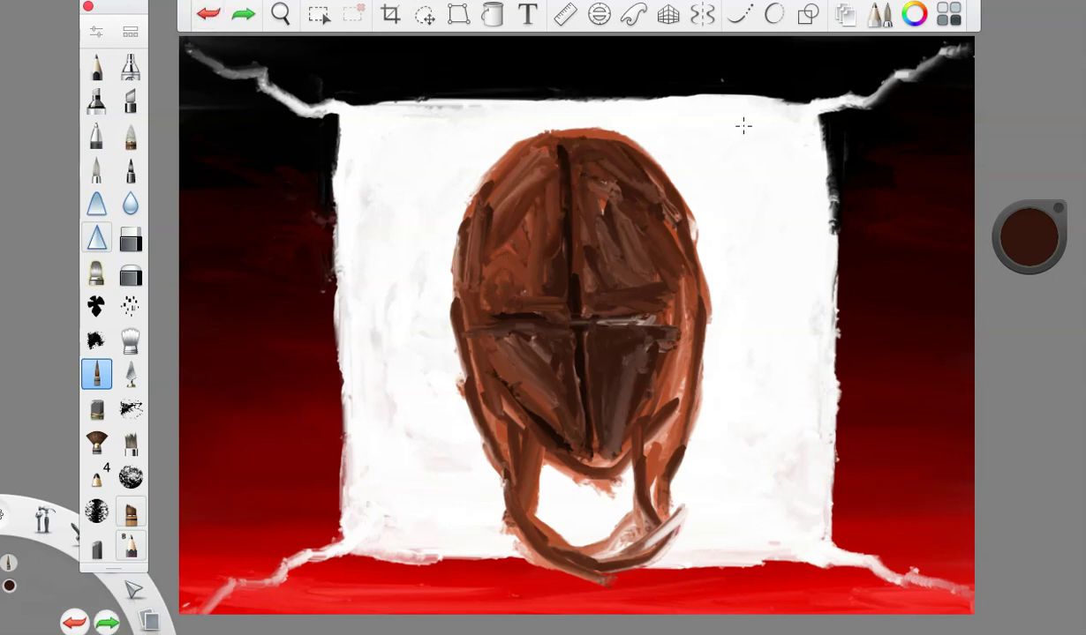
Repaint the face's centre line, eye line and left jaw in near-black with a smaller brush.
drag(1039, 252, 992, 305)
click(94, 35)
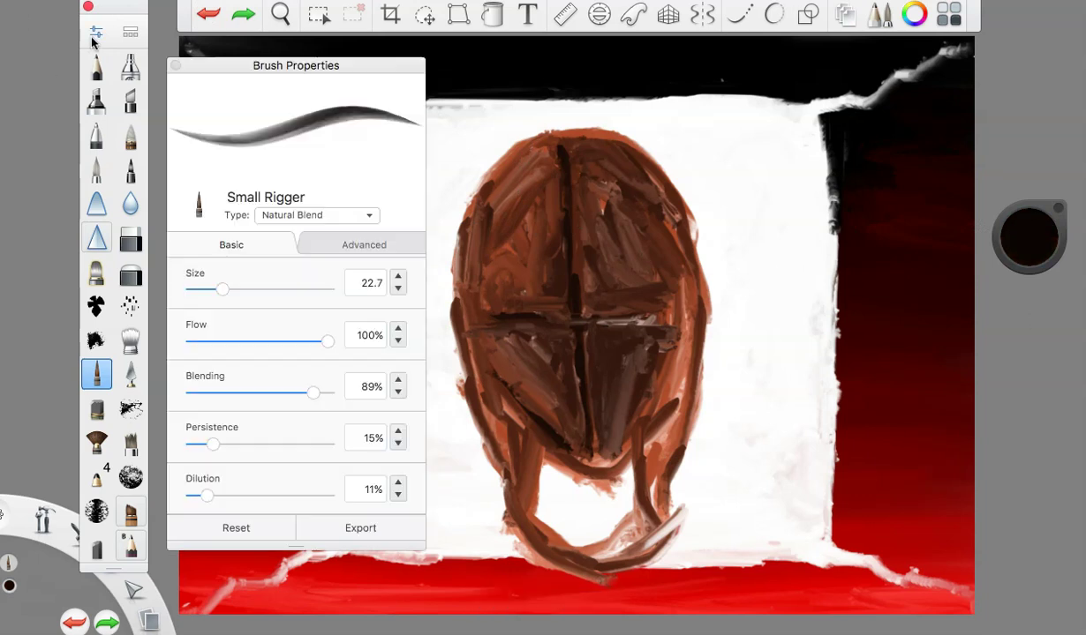
drag(215, 293, 212, 293)
click(174, 66)
drag(563, 156, 566, 333)
mouse_move(571, 397)
mouse_down()
mouse_move(565, 417)
mouse_move(504, 387)
mouse_move(472, 325)
mouse_move(512, 331)
mouse_up()
drag(628, 328, 668, 322)
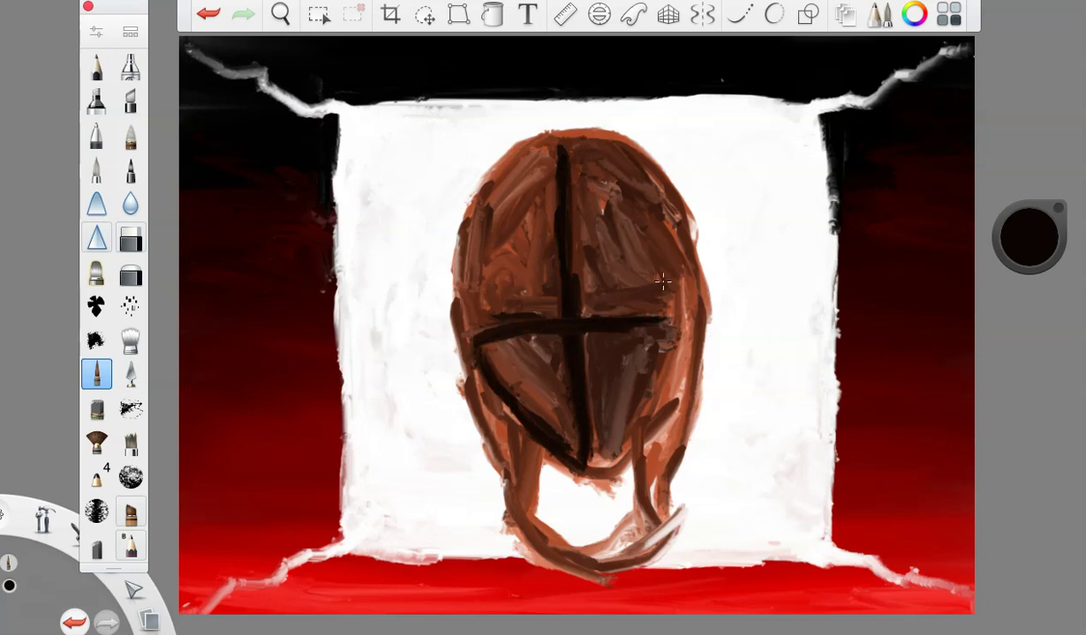
Outline both upper sides of the face and the right jaw down to the chin in near-black.
mouse_move(544, 153)
mouse_down()
mouse_move(491, 220)
mouse_move(475, 304)
mouse_up()
drag(519, 170, 472, 319)
mouse_move(580, 154)
mouse_down()
mouse_move(645, 216)
mouse_move(652, 296)
mouse_up()
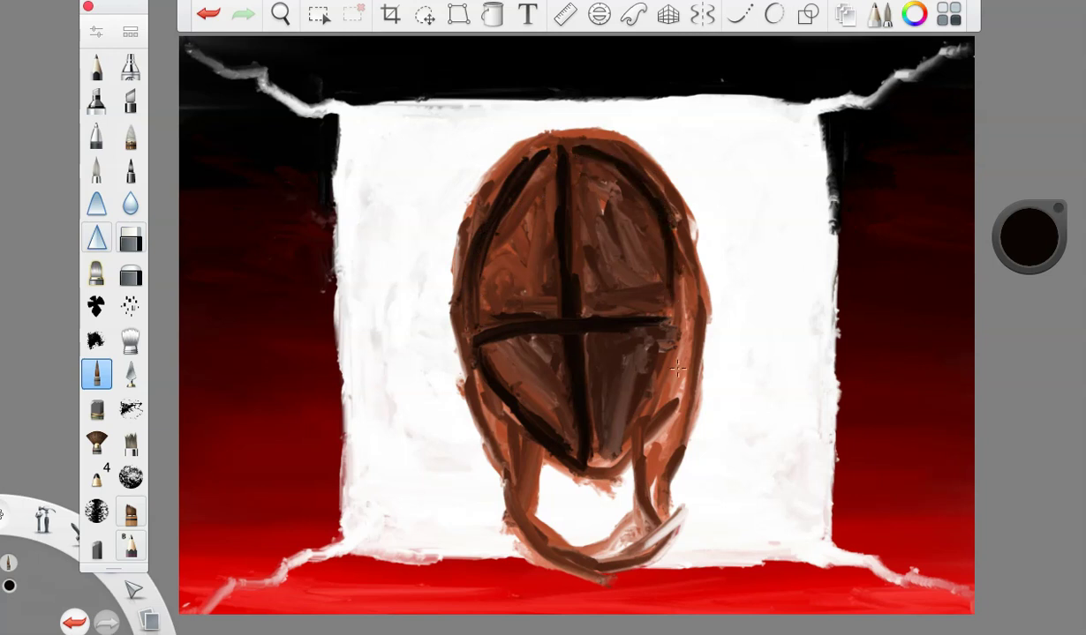
mouse_move(661, 339)
mouse_down()
mouse_move(617, 442)
mouse_move(583, 463)
mouse_up()
drag(623, 411, 565, 459)
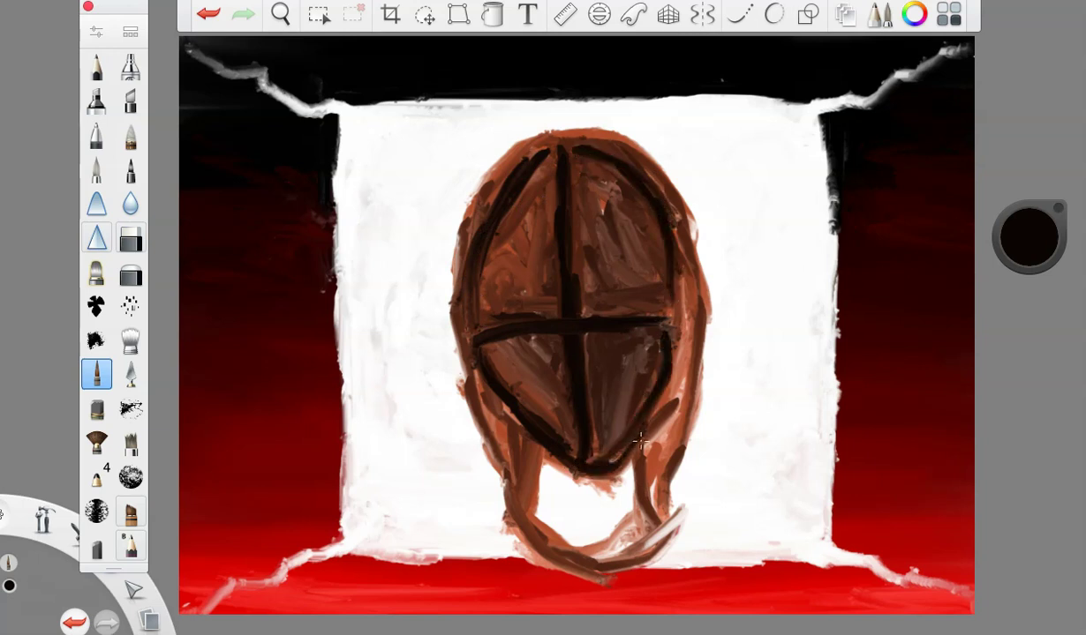
Paint near-black lines along both sides of the neck and along the curved neckline.
drag(477, 362, 507, 468)
drag(499, 404, 514, 498)
drag(494, 437, 517, 503)
drag(464, 375, 506, 455)
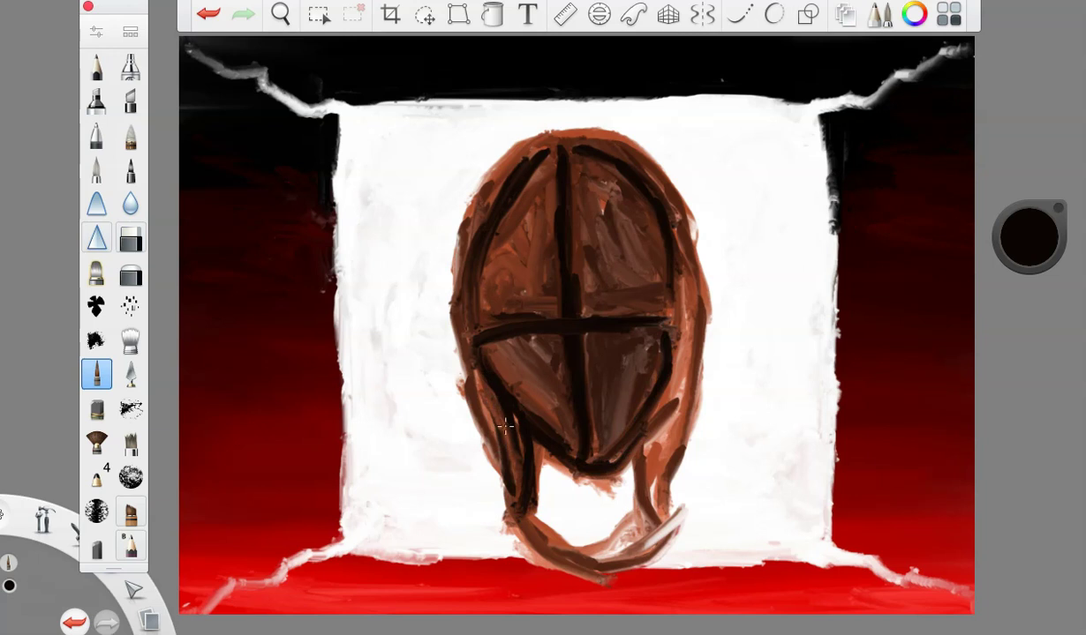
drag(521, 527, 609, 572)
drag(622, 389, 607, 470)
mouse_move(631, 424)
mouse_down()
mouse_move(658, 534)
mouse_move(565, 538)
mouse_up()
Fill the band between the face and the outer head contour with medium brown on both sides.
drag(1031, 258, 1037, 159)
drag(671, 231, 661, 414)
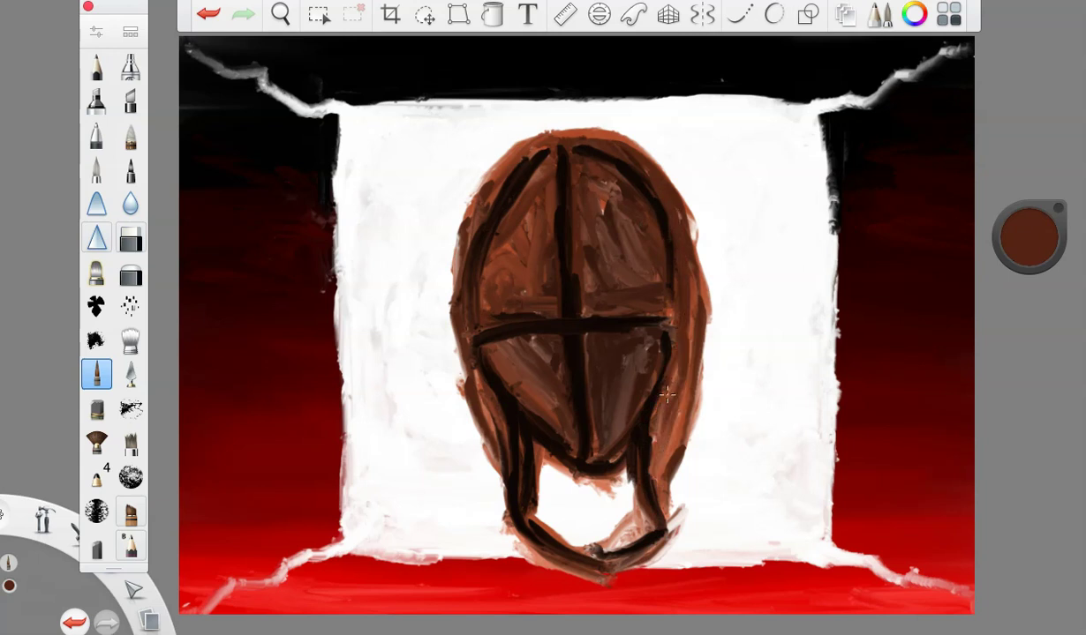
mouse_move(489, 436)
mouse_down()
mouse_move(446, 229)
mouse_move(483, 143)
mouse_up()
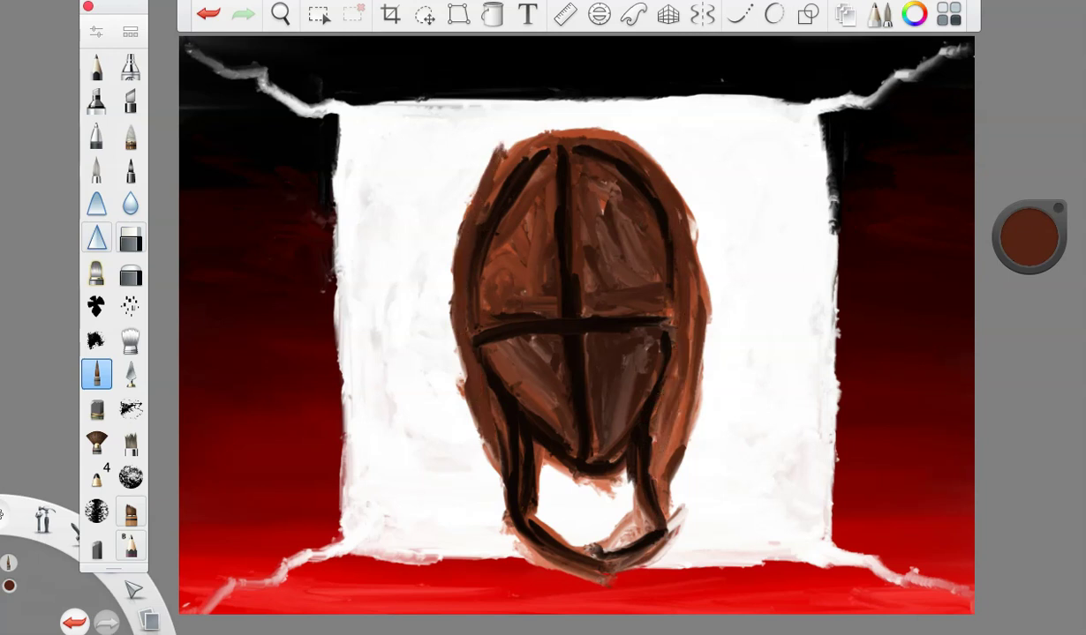
click(208, 14)
drag(482, 203, 539, 152)
Lighten the paint to rust orange and paint over the four sections of the face.
drag(1034, 217, 1036, 153)
drag(544, 184, 534, 267)
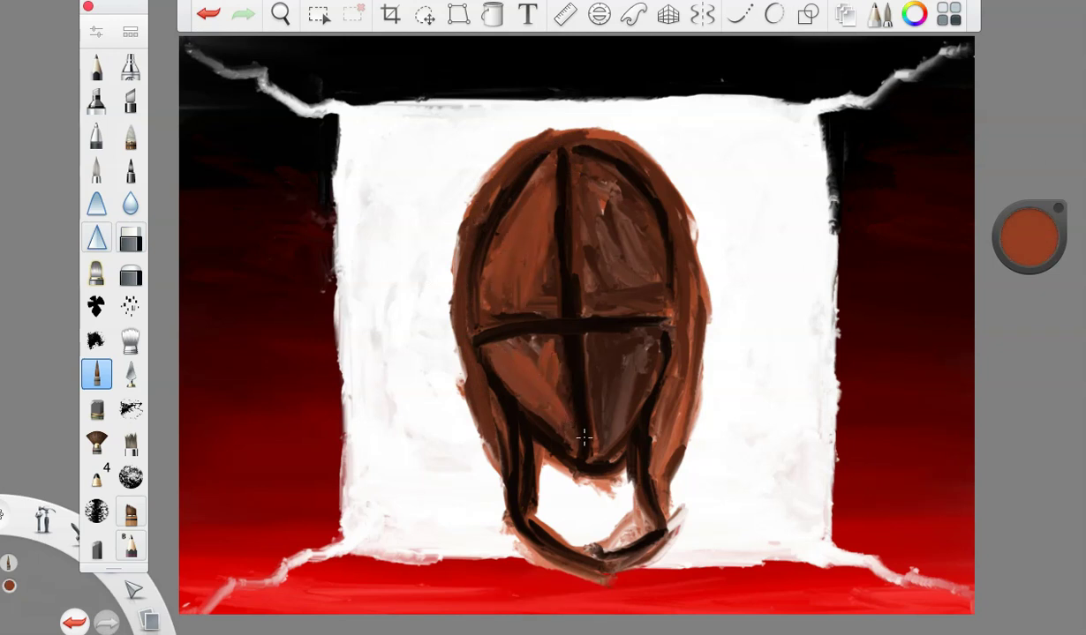
mouse_move(584, 110)
mouse_down()
mouse_move(571, 187)
mouse_move(605, 238)
mouse_move(641, 216)
mouse_move(665, 346)
mouse_move(593, 334)
mouse_move(625, 399)
mouse_up()
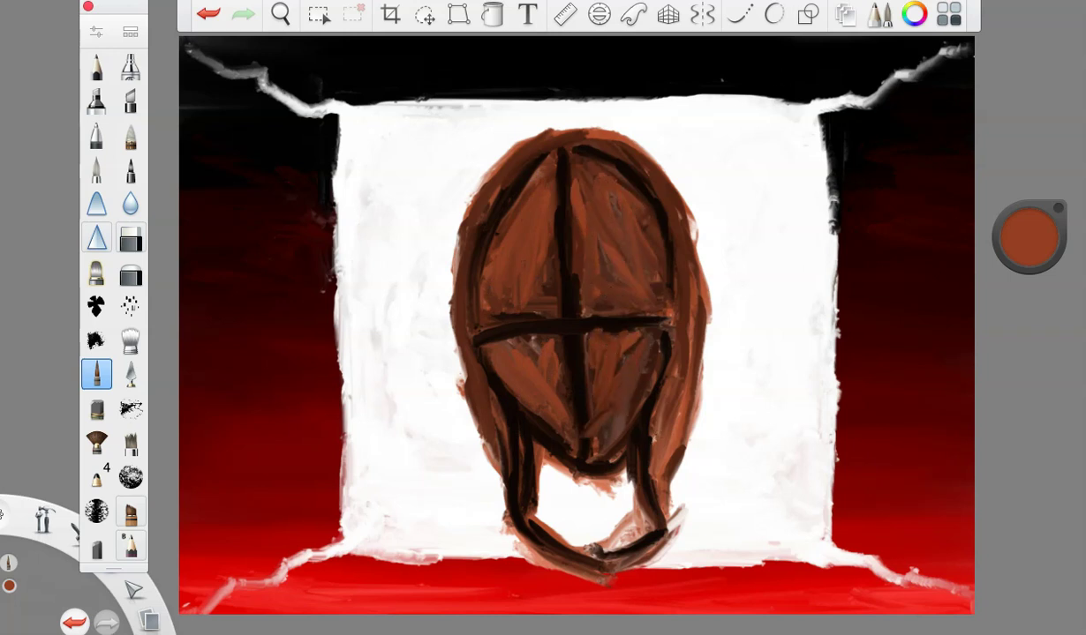
Outline the outer head silhouette in near-black from the left side over the crown to the neck.
drag(1020, 253, 983, 435)
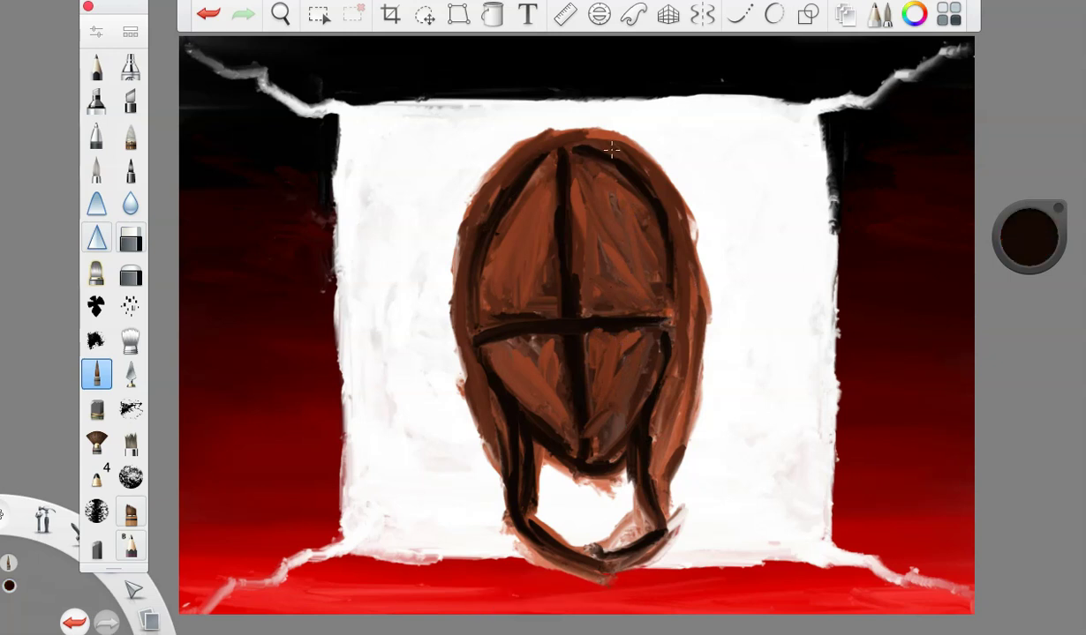
mouse_move(465, 254)
mouse_down()
mouse_move(432, 361)
mouse_move(459, 379)
mouse_move(512, 477)
mouse_up()
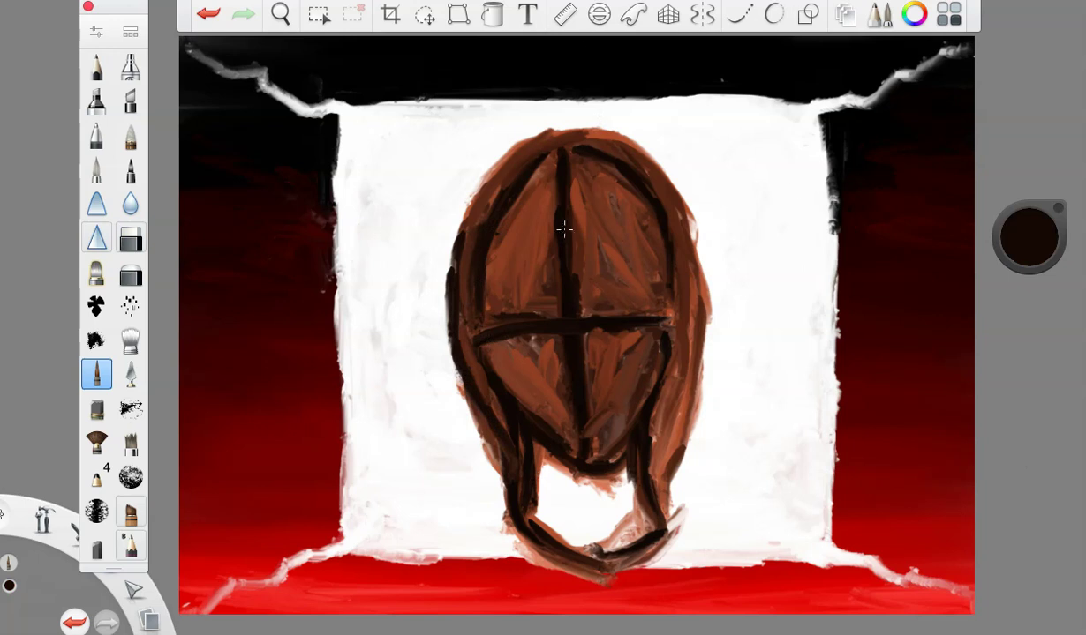
mouse_move(460, 246)
mouse_down()
mouse_move(521, 126)
mouse_move(603, 129)
mouse_up()
mouse_move(665, 170)
mouse_down()
mouse_move(702, 326)
mouse_move(662, 507)
mouse_up()
Fill the neck area under the chin with progressively lighter browns, using a smaller brush.
drag(1029, 237, 1035, 162)
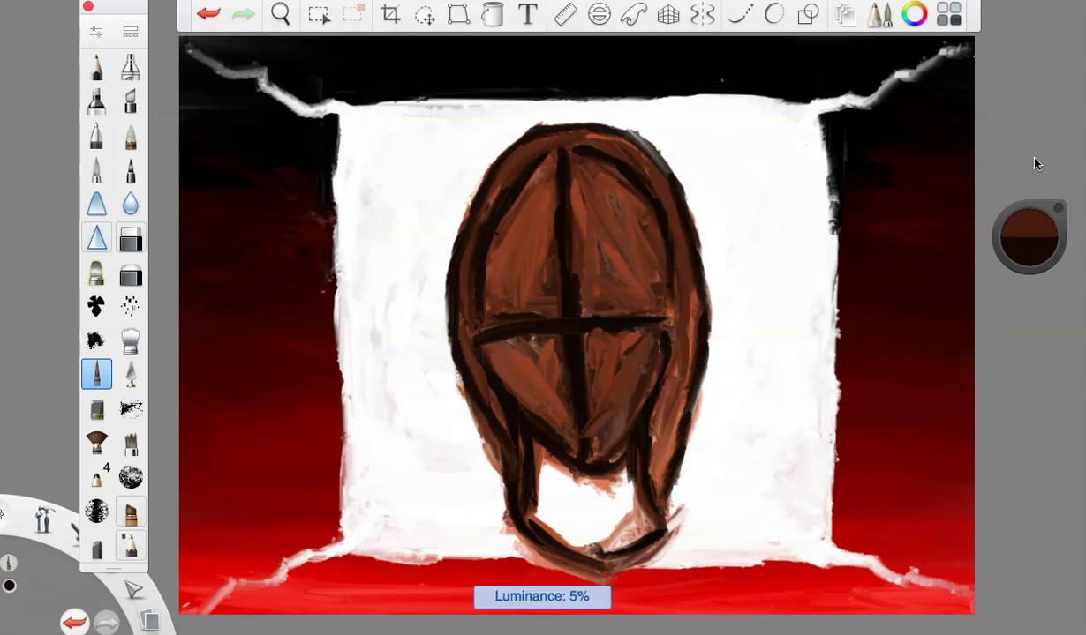
click(96, 32)
drag(215, 286, 203, 286)
mouse_move(541, 453)
mouse_down()
mouse_move(526, 503)
mouse_move(540, 522)
mouse_move(598, 492)
mouse_move(541, 453)
mouse_move(565, 499)
mouse_up()
mouse_move(1028, 234)
mouse_down()
mouse_move(991, 151)
mouse_move(989, 203)
mouse_up()
mouse_move(539, 457)
mouse_down()
mouse_move(564, 521)
mouse_move(627, 491)
mouse_up()
drag(1028, 234, 989, 166)
mouse_move(634, 465)
mouse_down()
mouse_move(573, 486)
mouse_move(565, 501)
mouse_move(609, 521)
mouse_move(639, 516)
mouse_move(541, 454)
mouse_up()
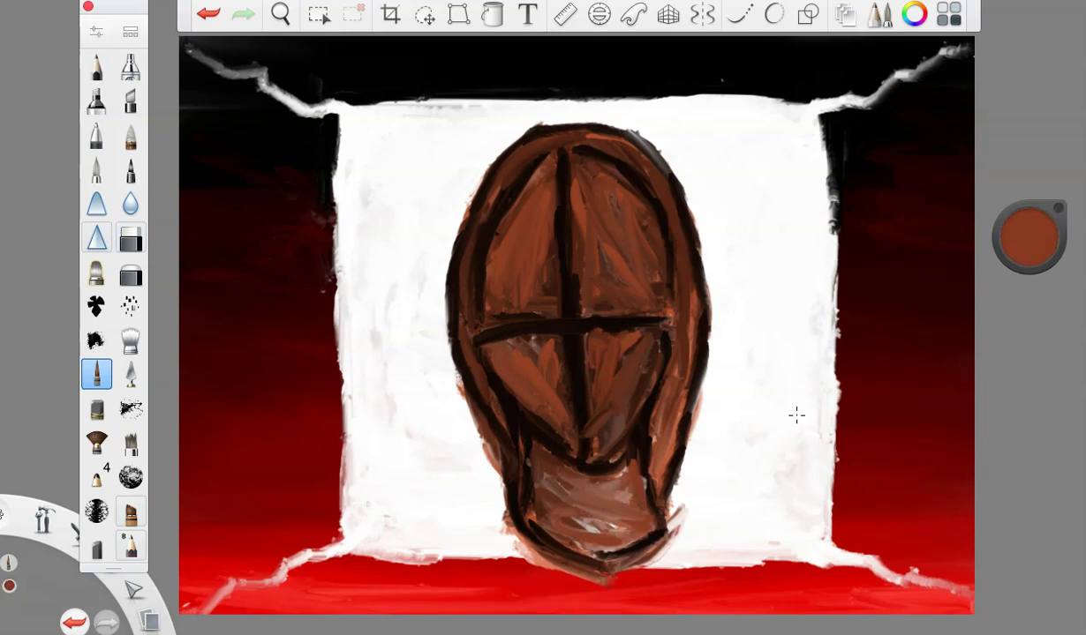
Paint bright orange highlights along the band between the face and the outer head contour.
drag(1024, 237, 977, 134)
mouse_move(660, 445)
mouse_down()
mouse_move(647, 167)
mouse_move(508, 132)
mouse_move(452, 265)
mouse_move(497, 236)
mouse_up()
drag(473, 347, 488, 406)
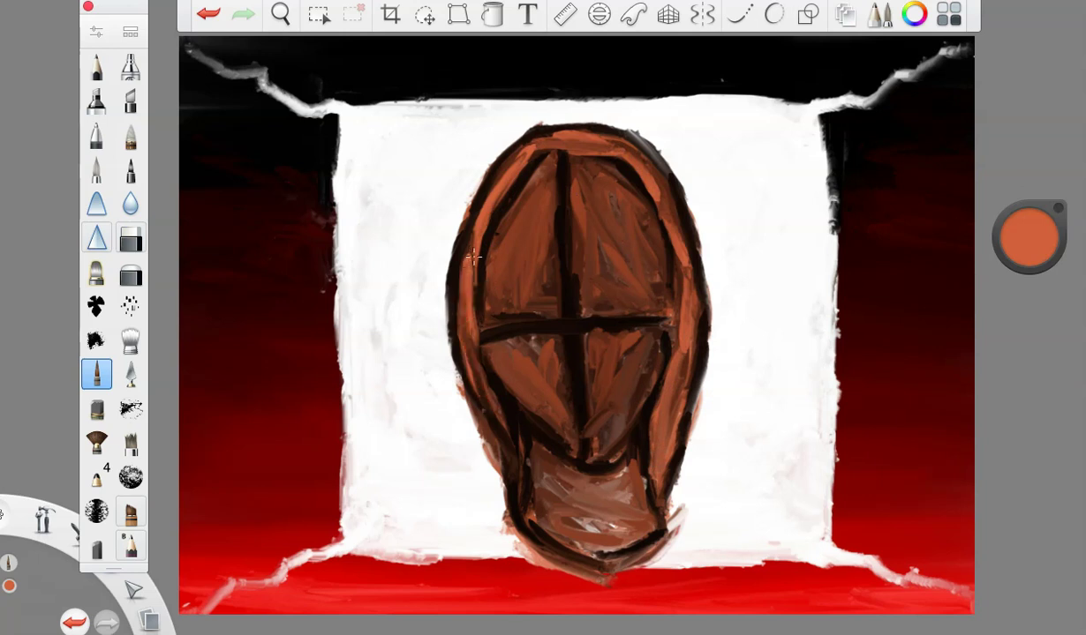
Retrace the face outline and cross guidelines in near-black and thicken the contour over the crown.
drag(1026, 238, 1024, 456)
mouse_move(551, 146)
mouse_down()
mouse_move(615, 161)
mouse_move(575, 156)
mouse_move(565, 291)
mouse_up()
mouse_move(549, 151)
mouse_down()
mouse_move(497, 236)
mouse_move(489, 284)
mouse_move(509, 401)
mouse_up()
mouse_move(634, 185)
mouse_down()
mouse_move(665, 234)
mouse_move(672, 308)
mouse_move(646, 337)
mouse_move(615, 328)
mouse_move(665, 369)
mouse_move(600, 470)
mouse_move(582, 444)
mouse_move(589, 472)
mouse_up()
mouse_move(595, 130)
mouse_down()
mouse_move(653, 184)
mouse_move(521, 132)
mouse_move(608, 127)
mouse_move(578, 120)
mouse_move(613, 133)
mouse_up()
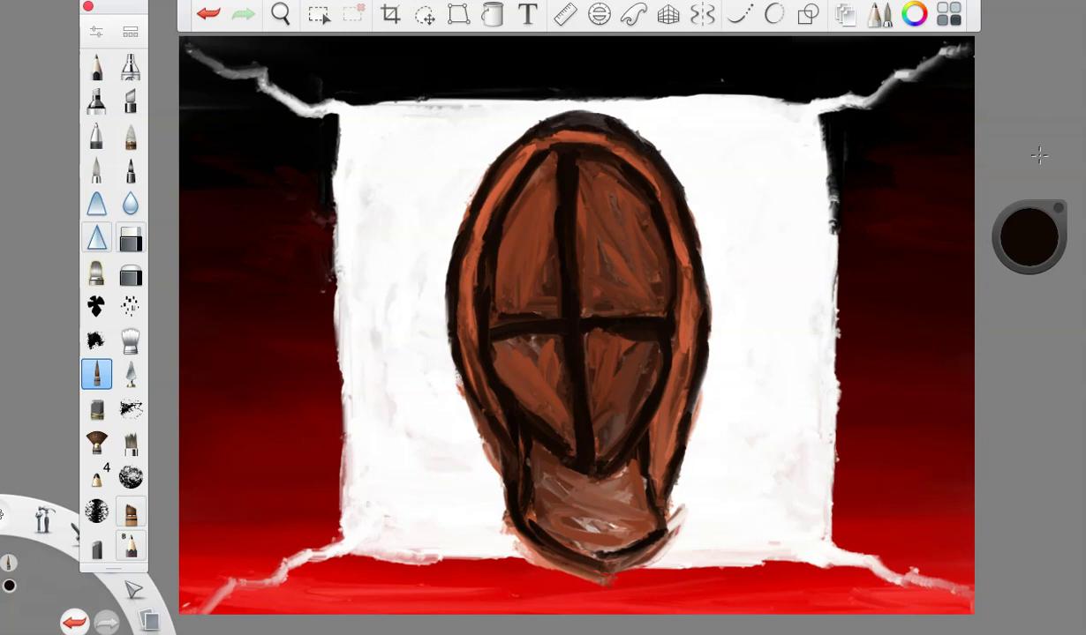
Paint wavy near-black strands running from the crown down over the forehead and face.
drag(501, 140, 508, 298)
drag(465, 167, 490, 355)
drag(546, 110, 547, 181)
mouse_move(583, 119)
mouse_down()
mouse_move(586, 212)
mouse_move(609, 221)
mouse_up()
drag(633, 139, 635, 338)
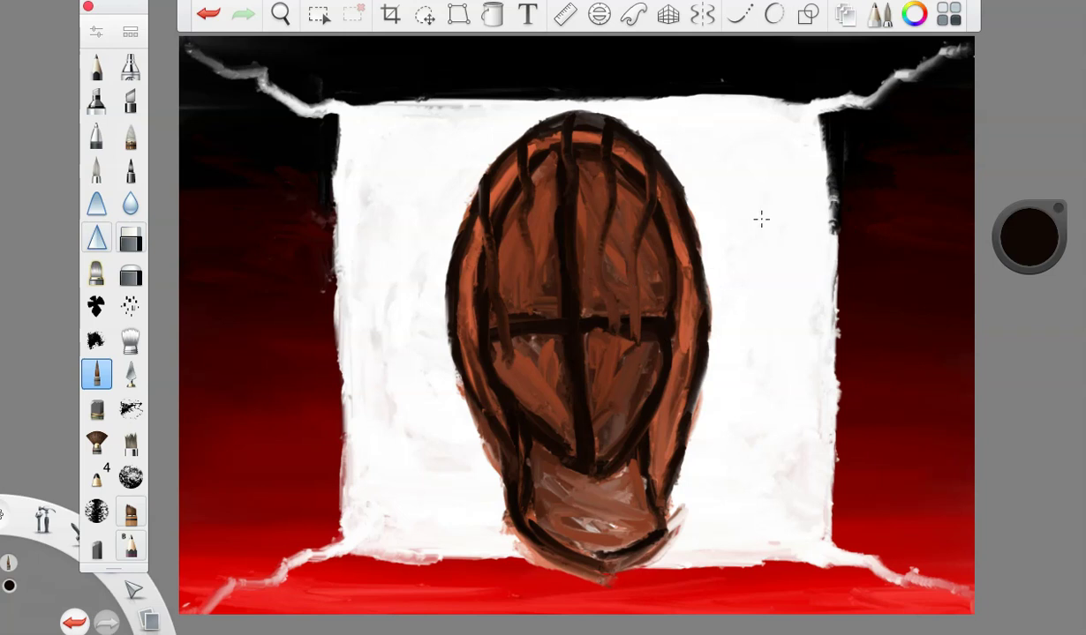
Add wavy near-black strands along both outer sides of the head down to the jaw.
mouse_move(679, 193)
mouse_down()
mouse_move(689, 298)
mouse_move(668, 397)
mouse_up()
mouse_move(453, 251)
mouse_down()
mouse_move(445, 302)
mouse_move(503, 440)
mouse_up()
drag(690, 226, 676, 360)
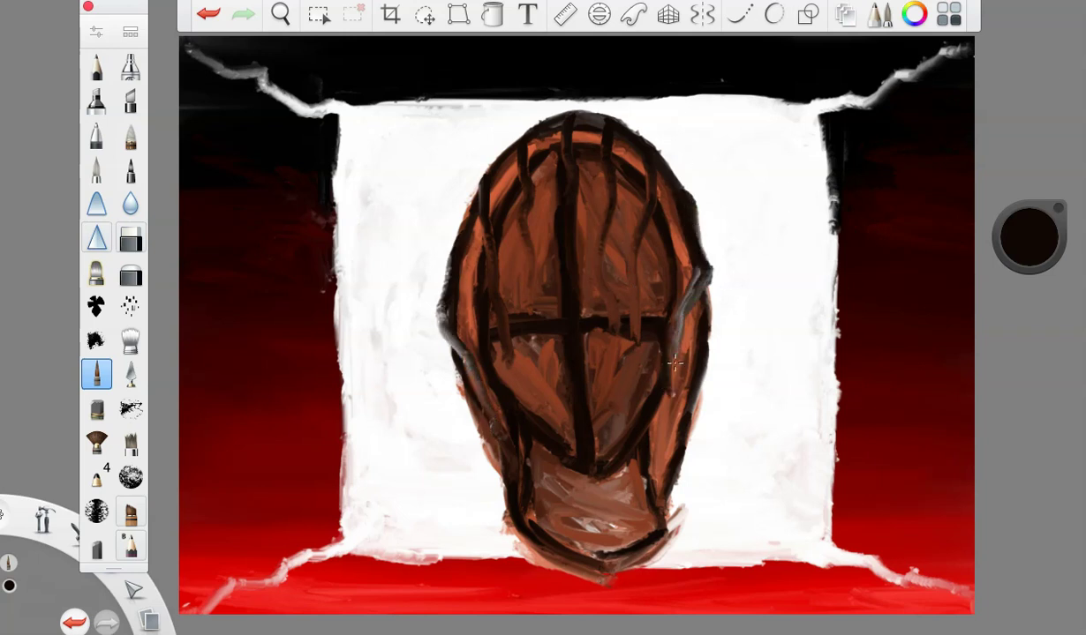
drag(441, 300, 477, 417)
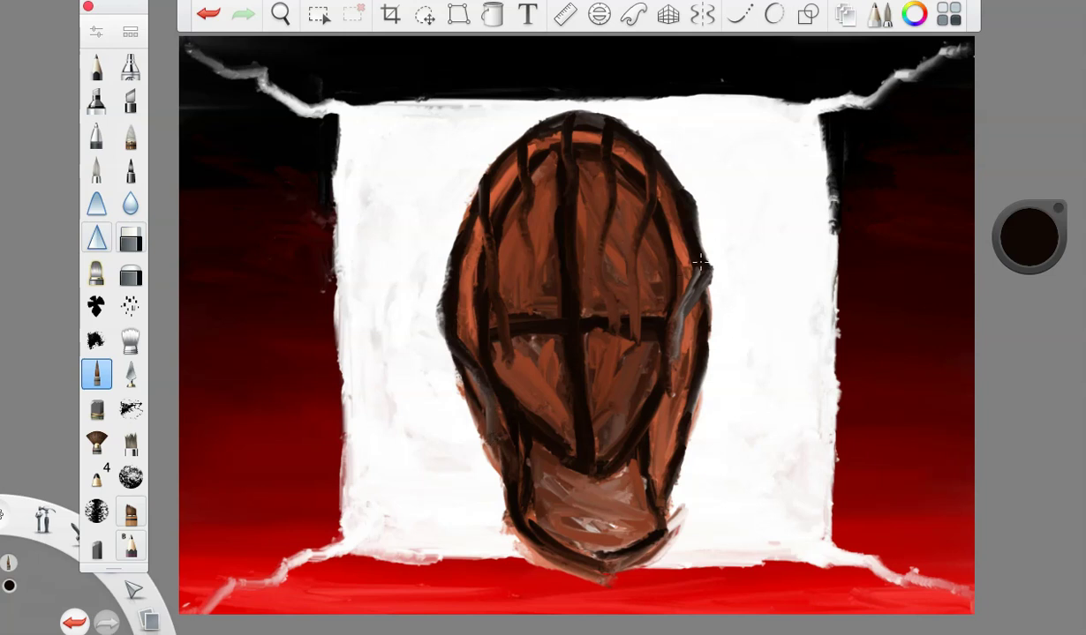
drag(697, 268, 683, 420)
Paint four black oval eye sockets, one in each quadrant of the face, and darken the area under the chin.
drag(1040, 238, 1040, 261)
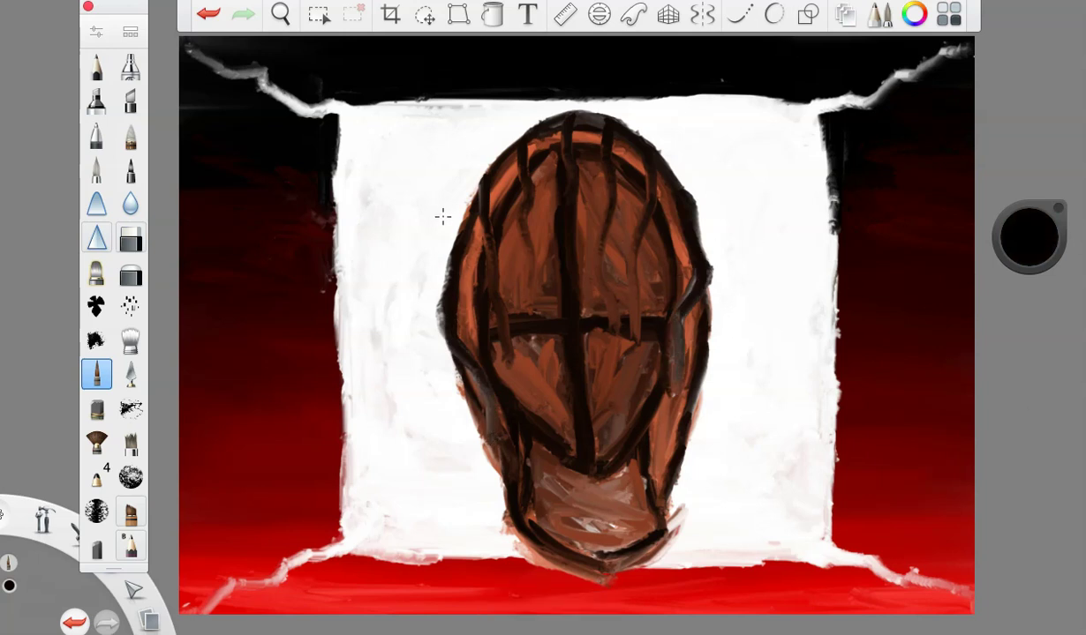
mouse_move(525, 266)
mouse_down()
mouse_move(508, 292)
mouse_move(512, 236)
mouse_move(535, 266)
mouse_up()
mouse_move(529, 348)
mouse_down()
mouse_move(538, 375)
mouse_move(533, 362)
mouse_up()
mouse_move(603, 263)
mouse_down()
mouse_move(609, 292)
mouse_move(605, 254)
mouse_move(612, 306)
mouse_move(609, 265)
mouse_up()
mouse_move(602, 339)
mouse_down()
mouse_move(600, 380)
mouse_move(609, 362)
mouse_up()
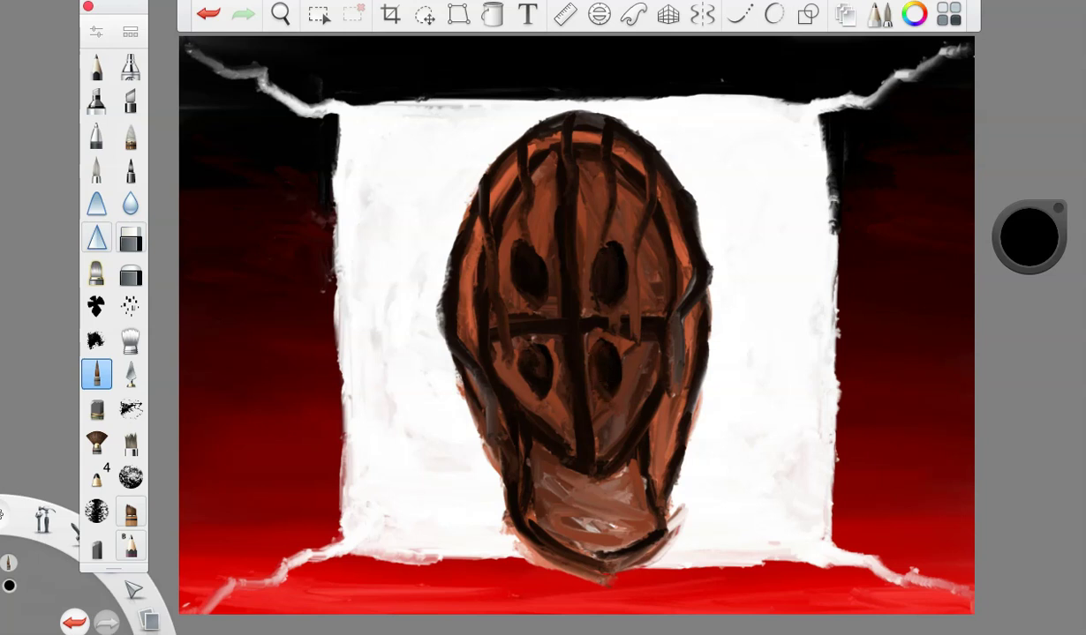
mouse_move(526, 456)
mouse_down()
mouse_move(556, 520)
mouse_move(573, 542)
mouse_move(535, 462)
mouse_move(542, 535)
mouse_move(538, 471)
mouse_move(559, 470)
mouse_move(594, 496)
mouse_move(578, 530)
mouse_up()
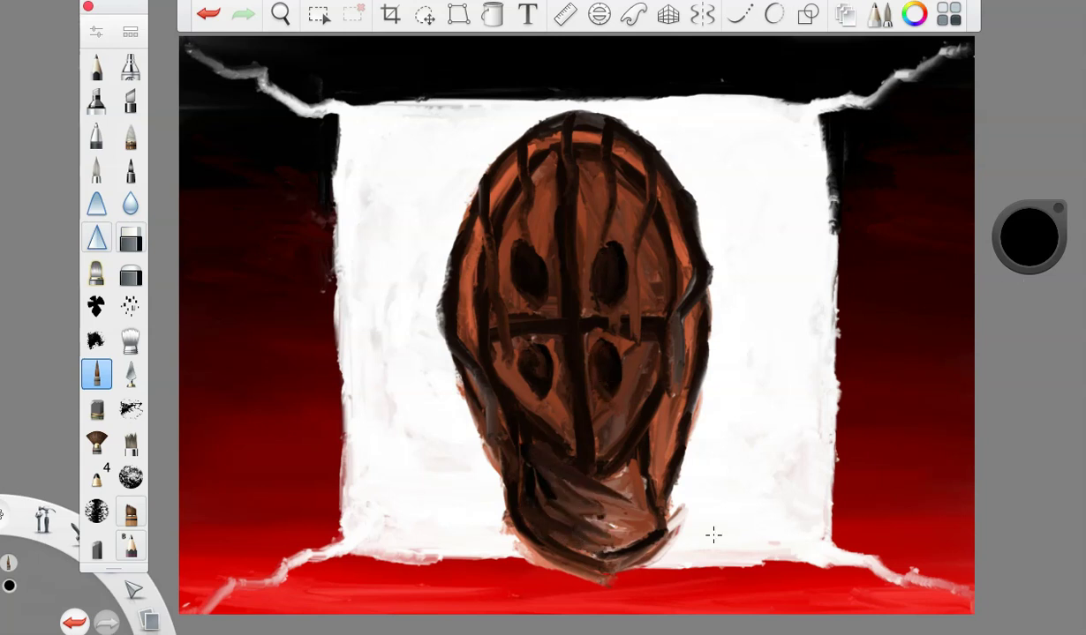
Fill the four eye sockets with bright red ovals, leaving a black rim around each.
click(1028, 236)
click(1035, 253)
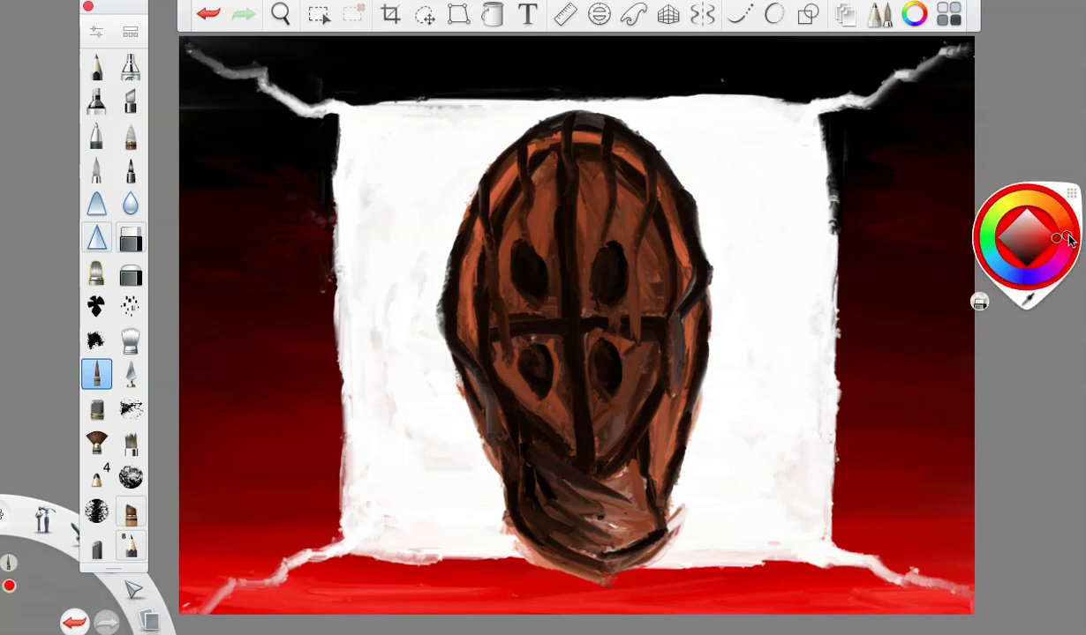
drag(530, 274, 533, 280)
drag(609, 274, 608, 277)
drag(528, 358, 530, 355)
drag(600, 347, 606, 364)
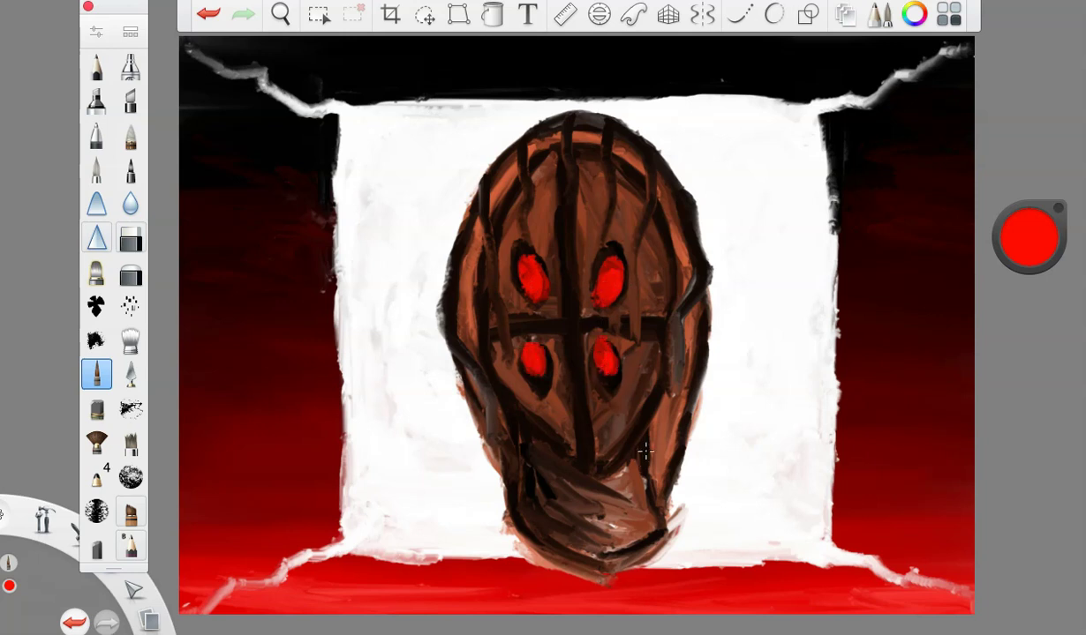
Dab white highlights with a smaller brush on the upper ends of the upper eyes and the lower ends of the lower eyes.
drag(1019, 208, 988, 169)
click(97, 33)
drag(223, 292, 206, 289)
click(174, 67)
drag(621, 254, 619, 263)
drag(534, 371, 532, 381)
drag(609, 372, 611, 381)
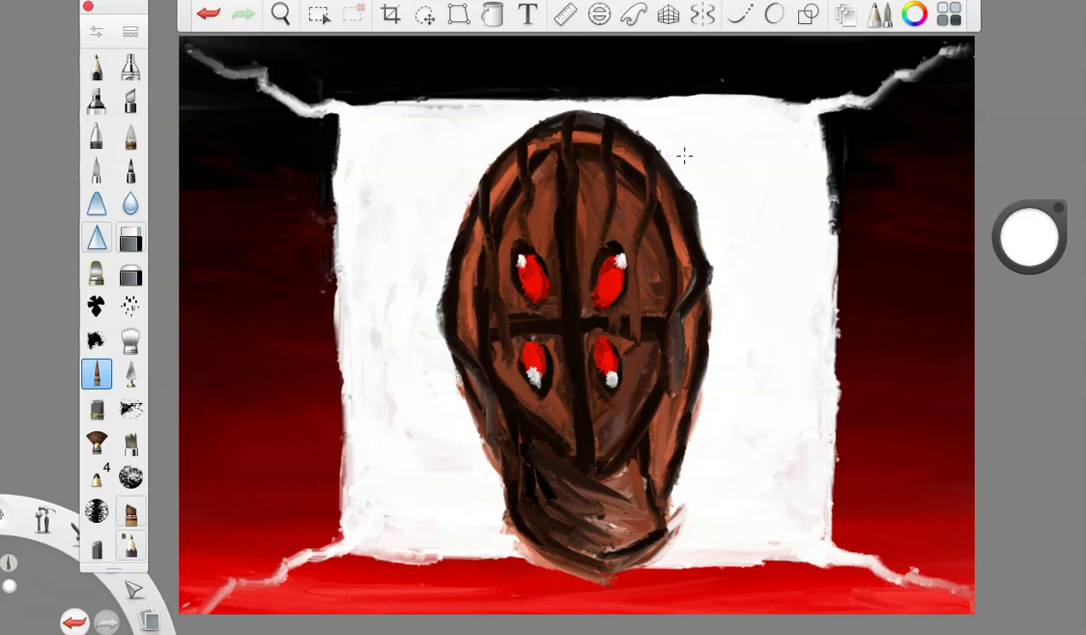
Paint a white crescent grin below the face outline and contour its edges in near-black.
mouse_move(539, 466)
mouse_down()
mouse_move(583, 486)
mouse_move(609, 472)
mouse_move(541, 471)
mouse_move(591, 476)
mouse_move(556, 481)
mouse_move(580, 488)
mouse_move(605, 457)
mouse_move(569, 499)
mouse_move(543, 476)
mouse_move(556, 488)
mouse_move(600, 459)
mouse_move(534, 475)
mouse_up()
click(1029, 236)
click(1036, 237)
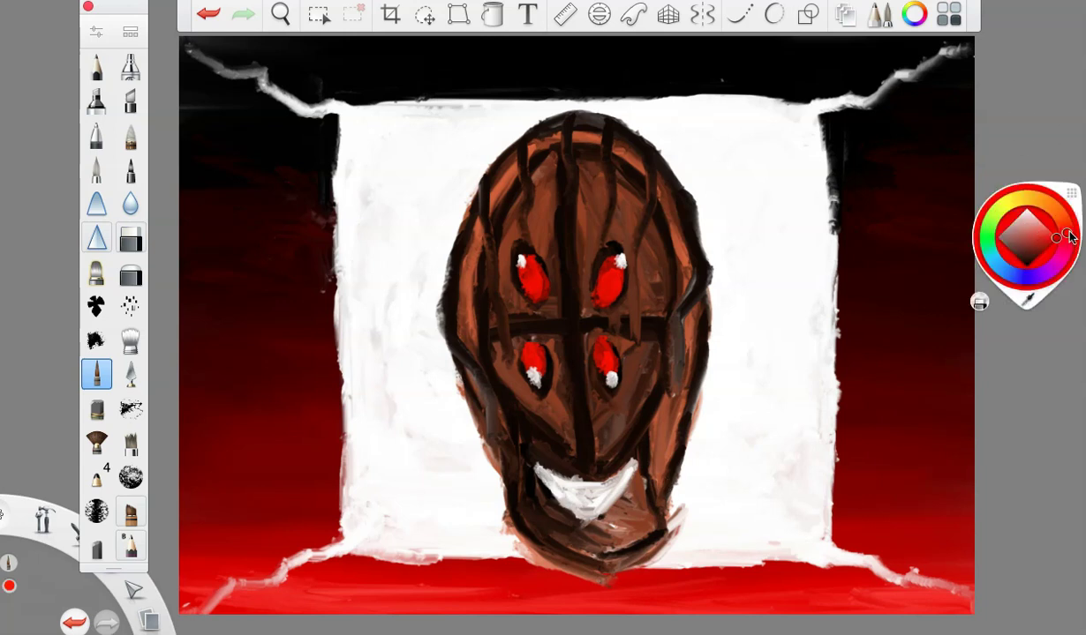
mouse_move(1029, 237)
mouse_down()
mouse_move(1032, 380)
mouse_move(1017, 476)
mouse_up()
mouse_move(611, 484)
mouse_down()
mouse_move(586, 461)
mouse_move(525, 459)
mouse_move(507, 437)
mouse_move(584, 525)
mouse_move(605, 519)
mouse_move(635, 472)
mouse_up()
click(205, 18)
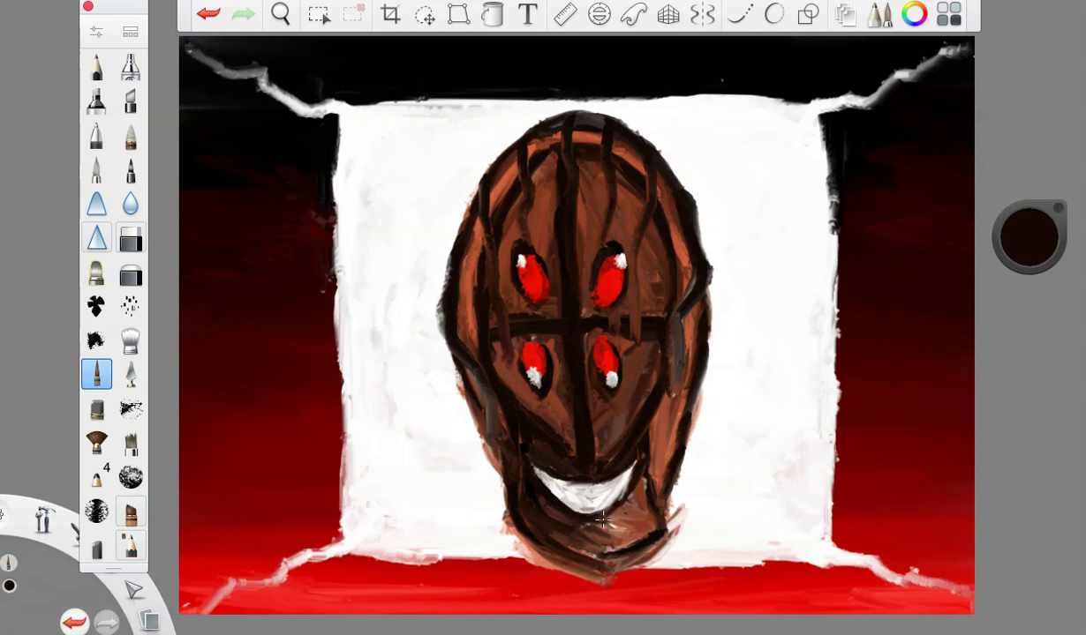
Divide the white grin into individual teeth with thin near-black vertical lines, using a smaller brush.
click(1030, 235)
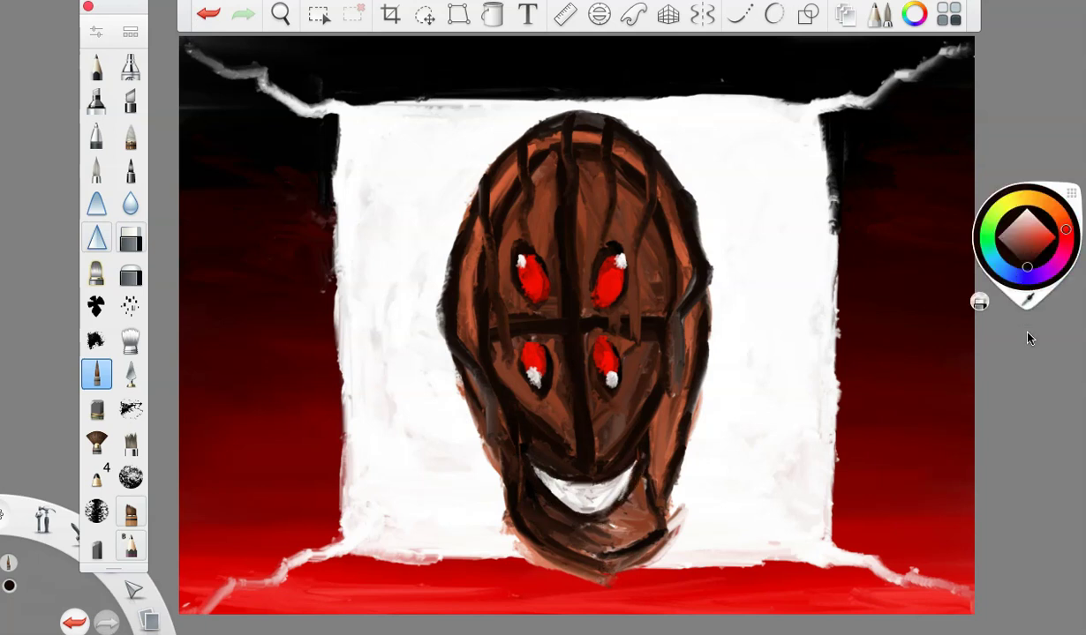
click(96, 31)
drag(211, 289, 201, 288)
click(176, 65)
mouse_move(583, 483)
mouse_down()
mouse_move(586, 512)
mouse_move(560, 505)
mouse_up()
drag(541, 461, 550, 493)
drag(562, 477, 566, 507)
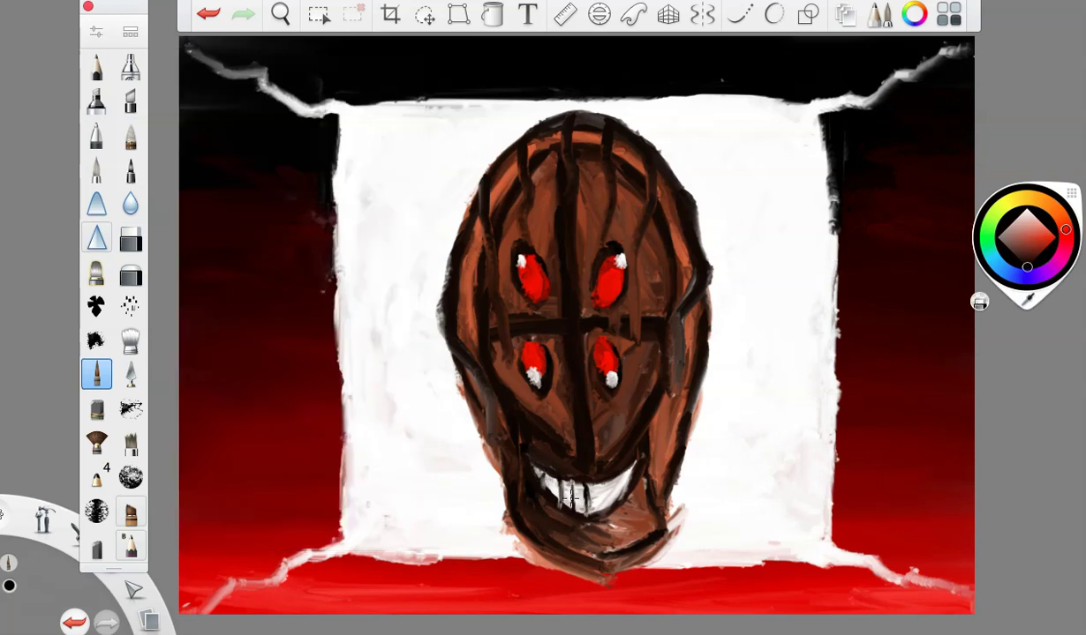
drag(578, 465, 583, 500)
drag(595, 446, 591, 479)
Add thin orange-red highlight strokes on the chin, around the eyes, on the cheeks and across the forehead.
click(1037, 234)
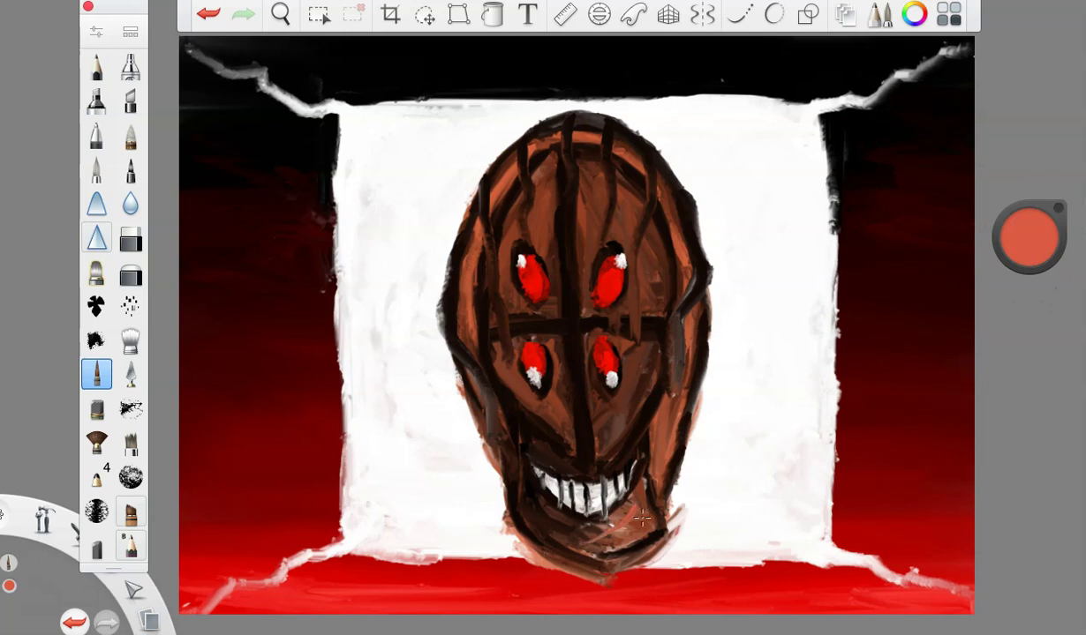
drag(584, 508, 534, 520)
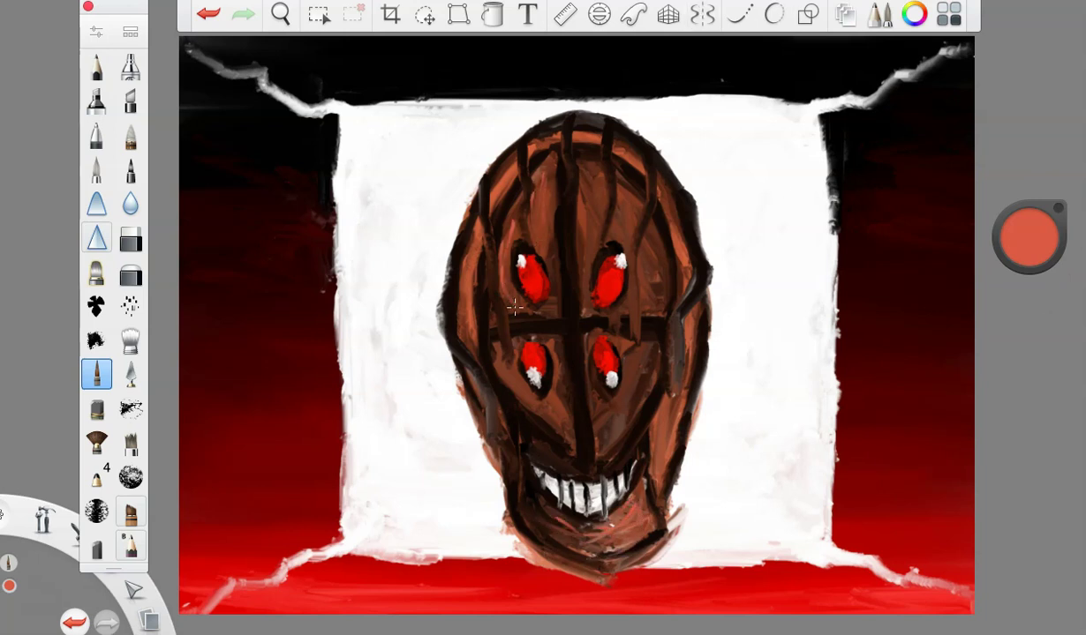
drag(548, 302, 555, 262)
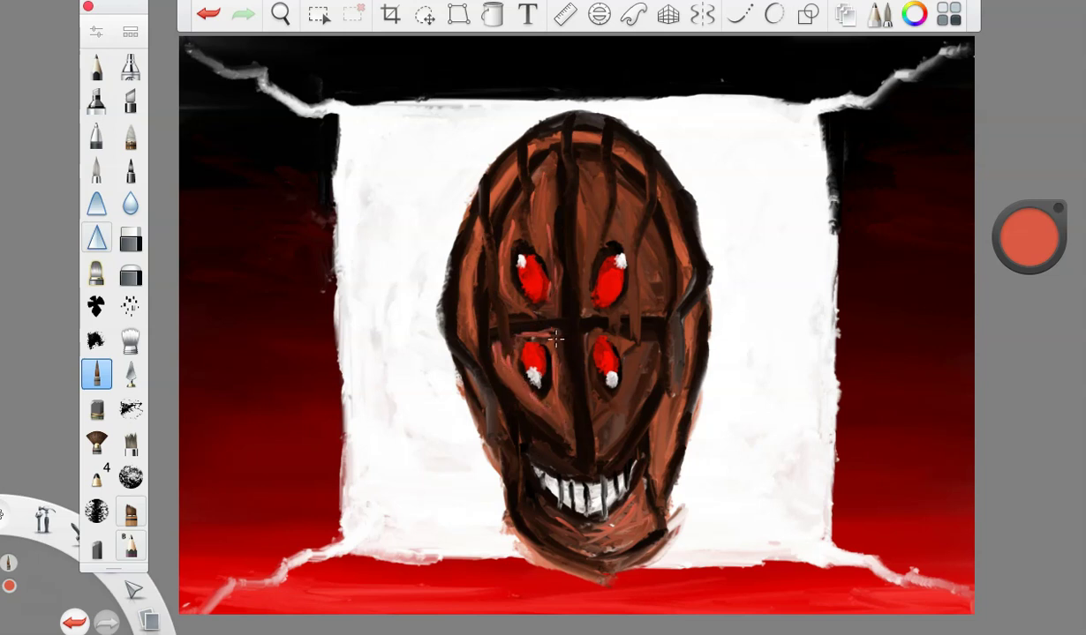
mouse_move(591, 328)
mouse_down()
mouse_move(589, 375)
mouse_move(630, 343)
mouse_move(615, 411)
mouse_up()
drag(654, 345, 599, 435)
drag(605, 182, 600, 227)
mouse_move(595, 161)
mouse_down()
mouse_move(581, 218)
mouse_move(598, 182)
mouse_move(570, 224)
mouse_up()
drag(655, 231, 648, 291)
Retrace the horizontal line across the face between the upper and lower eyes in near-black.
drag(1020, 237, 1012, 492)
drag(590, 322, 656, 318)
mouse_move(600, 324)
mouse_down()
mouse_move(640, 328)
mouse_move(565, 308)
mouse_move(484, 333)
mouse_up()
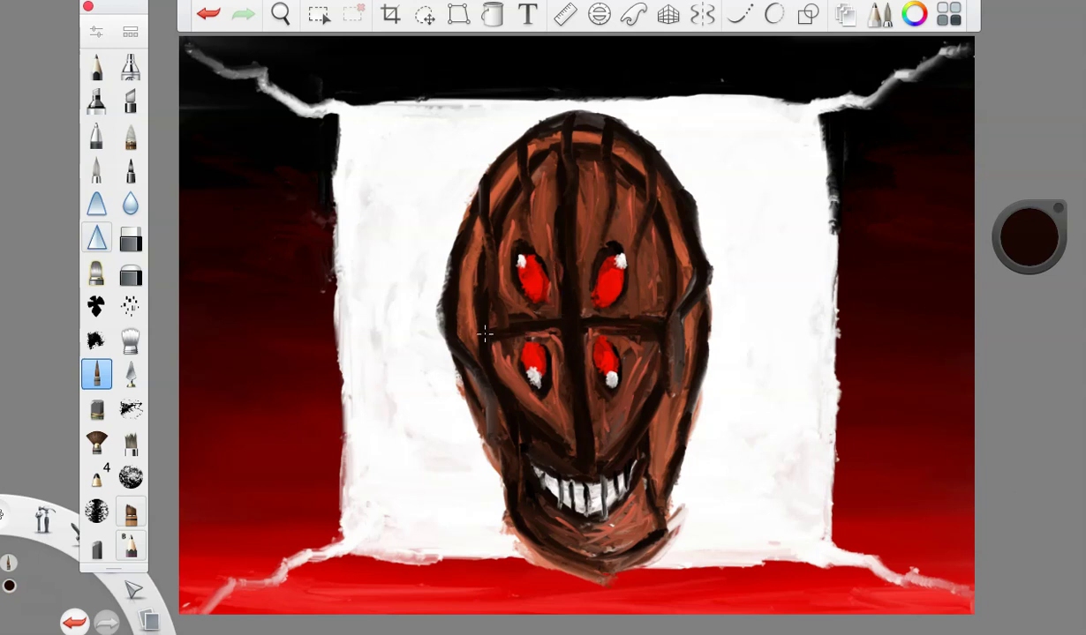
Paint thin near-black strands hanging from both sides of the head and jaw over the white panel, adjusting the brush size first.
click(1034, 242)
click(95, 33)
drag(202, 290, 208, 293)
click(176, 65)
drag(708, 305, 675, 488)
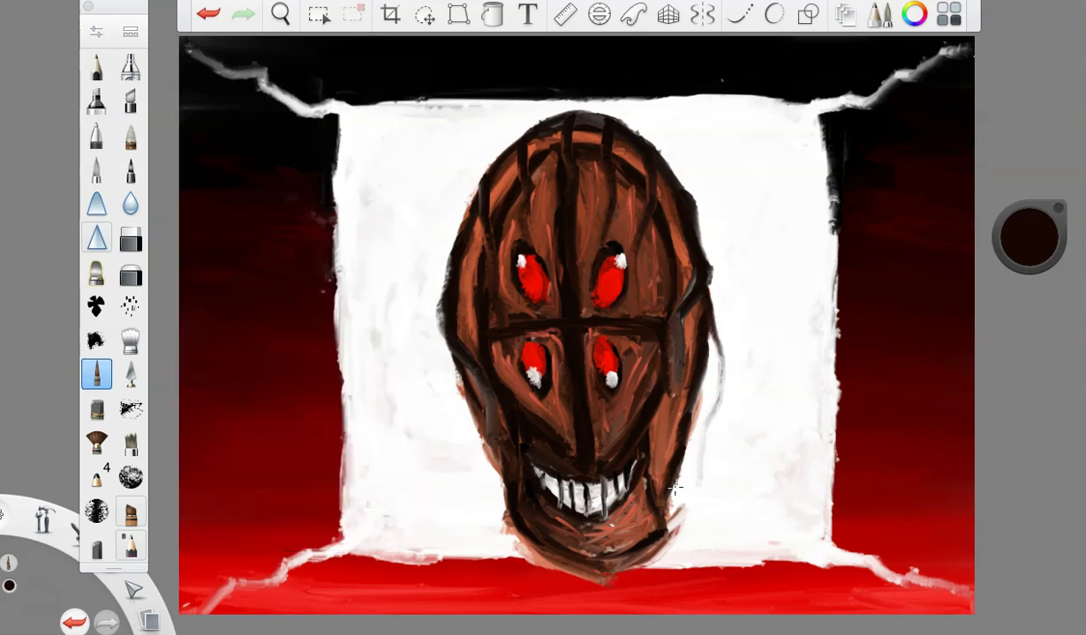
drag(450, 356, 477, 486)
drag(459, 411, 494, 519)
mouse_move(664, 388)
mouse_down()
mouse_move(654, 522)
mouse_move(704, 510)
mouse_up()
Add more thin near-black strands from the crown over the forehead and one along the head's left edge.
drag(510, 129, 522, 265)
drag(484, 169, 477, 311)
drag(559, 124, 567, 260)
mouse_move(598, 143)
mouse_down()
mouse_move(611, 213)
mouse_move(606, 175)
mouse_move(673, 321)
mouse_up()
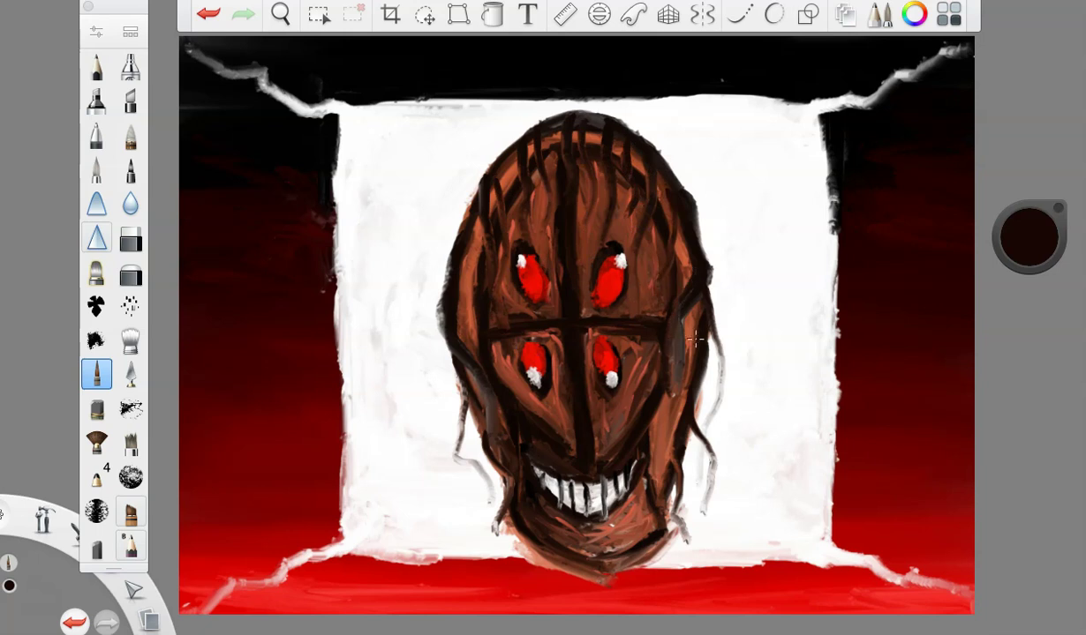
drag(440, 224, 465, 344)
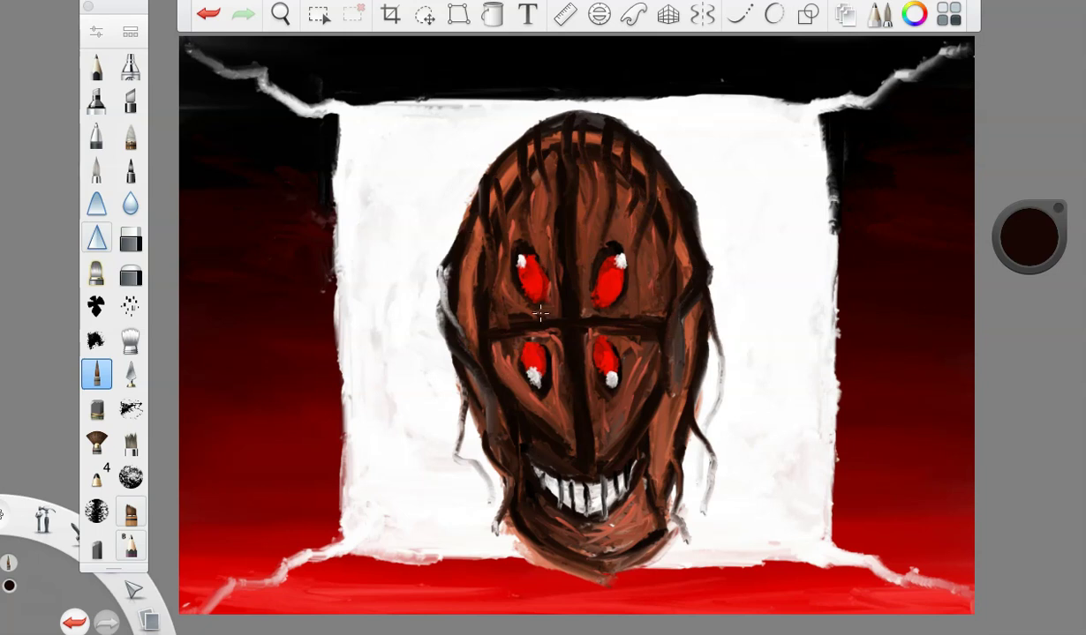